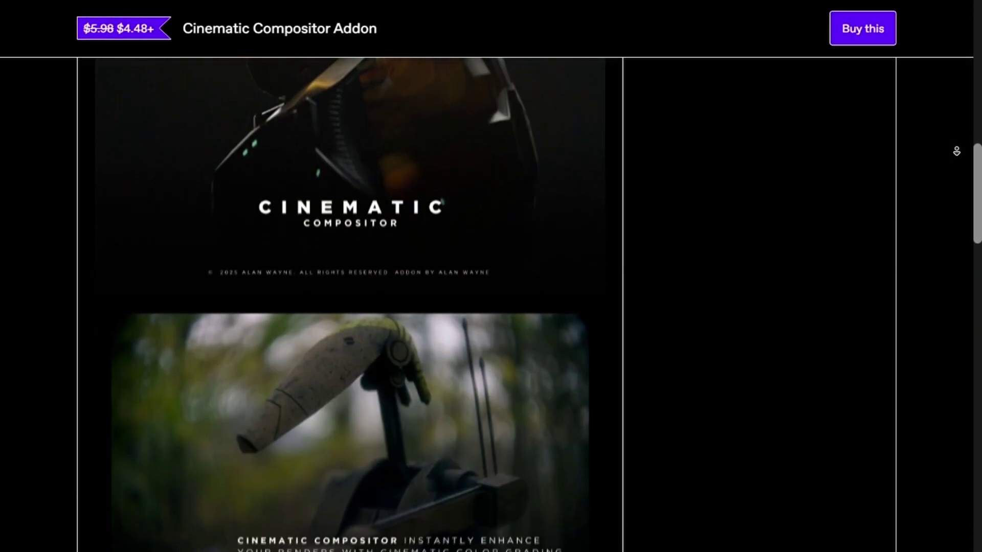
pyautogui.scroll(-5, 351, 307)
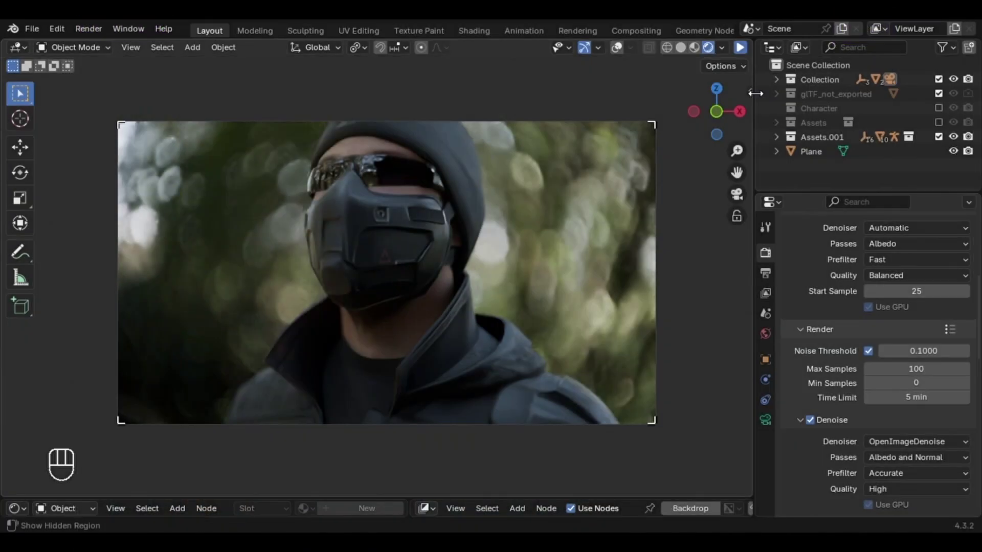
# - Apply the Cinematic Compositor effect to the masked character render, then to the floating cube render
pyautogui.press('n')
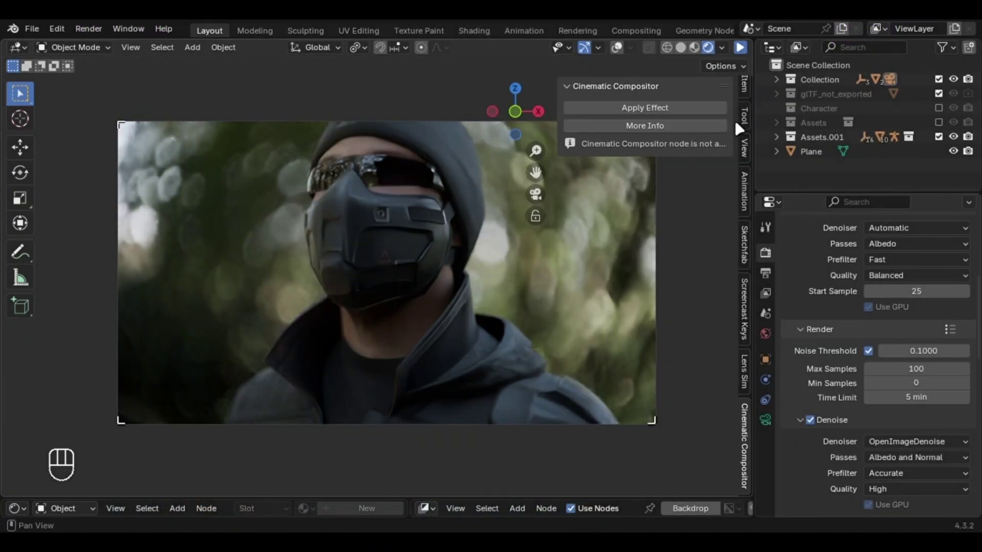
pyautogui.click(710, 110)
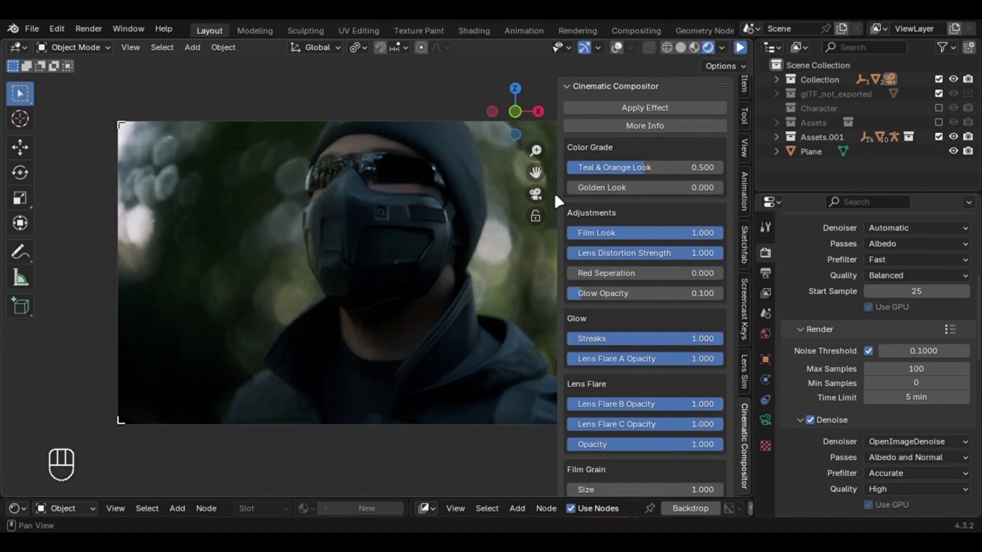
pyautogui.moveTo(557, 192); pyautogui.dragTo(748, 202)
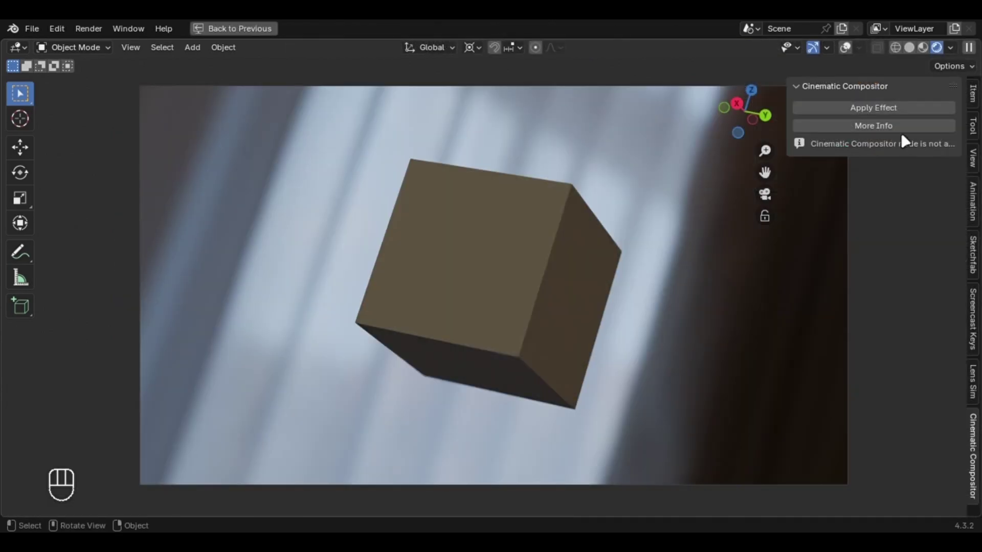
pyautogui.click(896, 113)
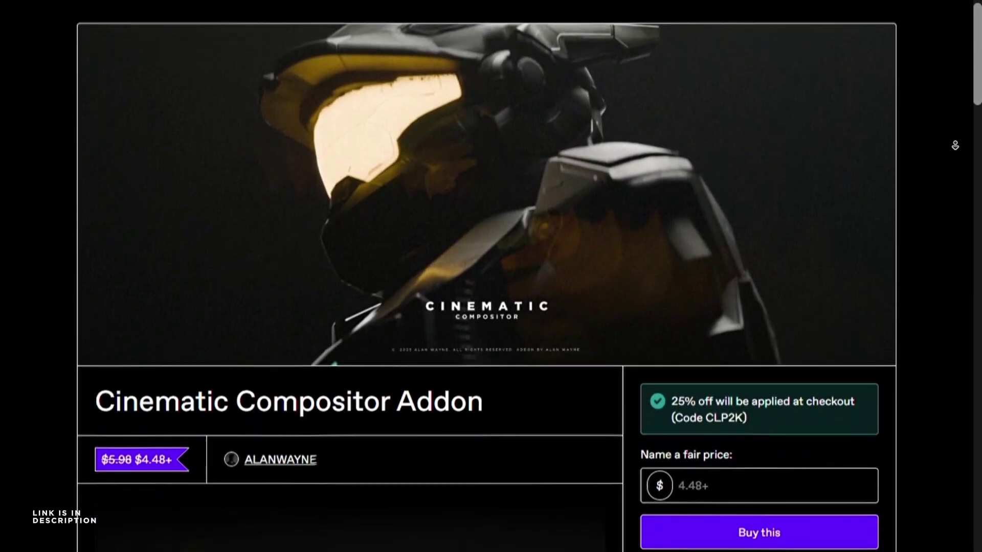
# - Scroll the Gumroad listing past the Buy box to the size, wishlist details and preview image
pyautogui.scroll(-4, 491, 276)
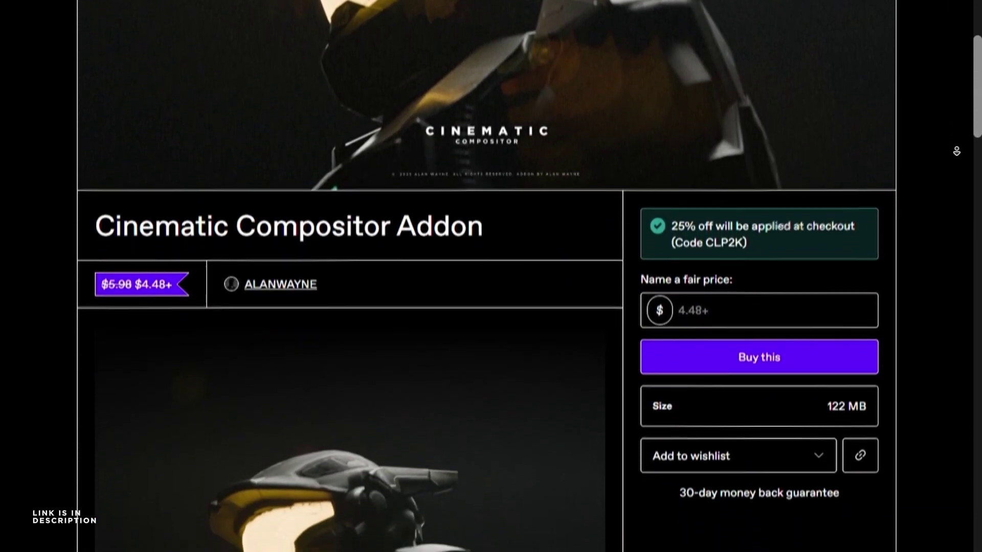
pyautogui.scroll(-4, 491, 277)
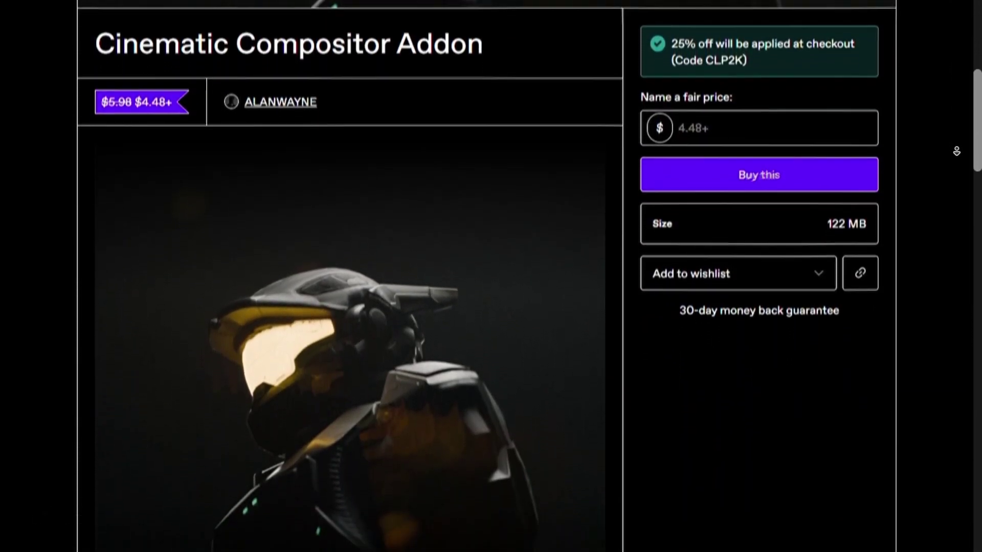
pyautogui.scroll(-2, 956, 151)
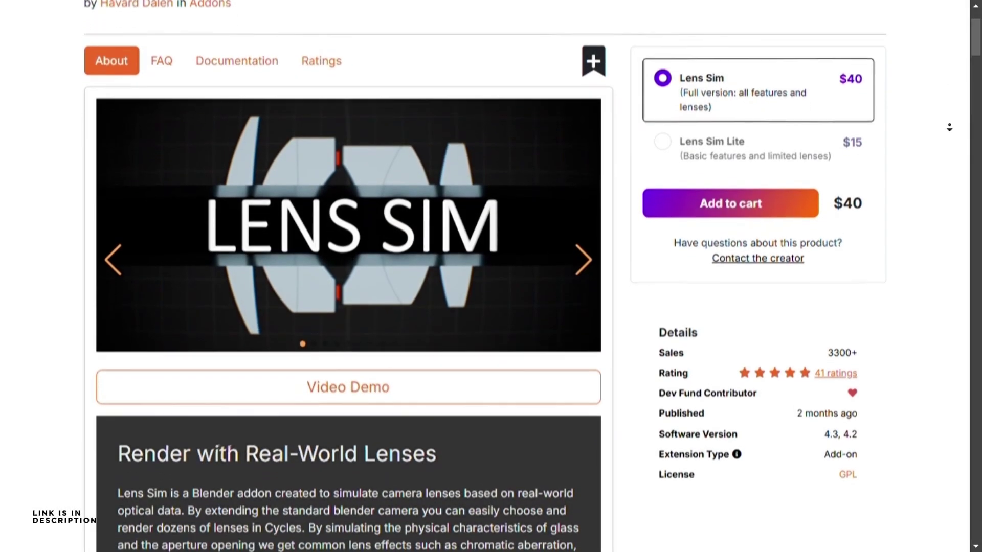
# - Scroll the Lens Sim page past Details to its description and anamorphic lens demo
pyautogui.scroll(-3, 949, 127)
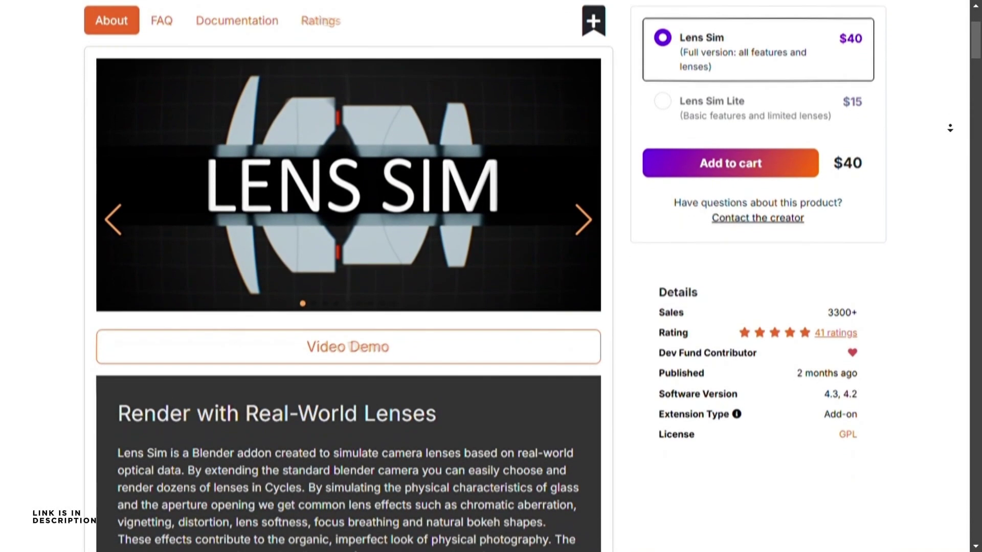
pyautogui.scroll(-8, 951, 131)
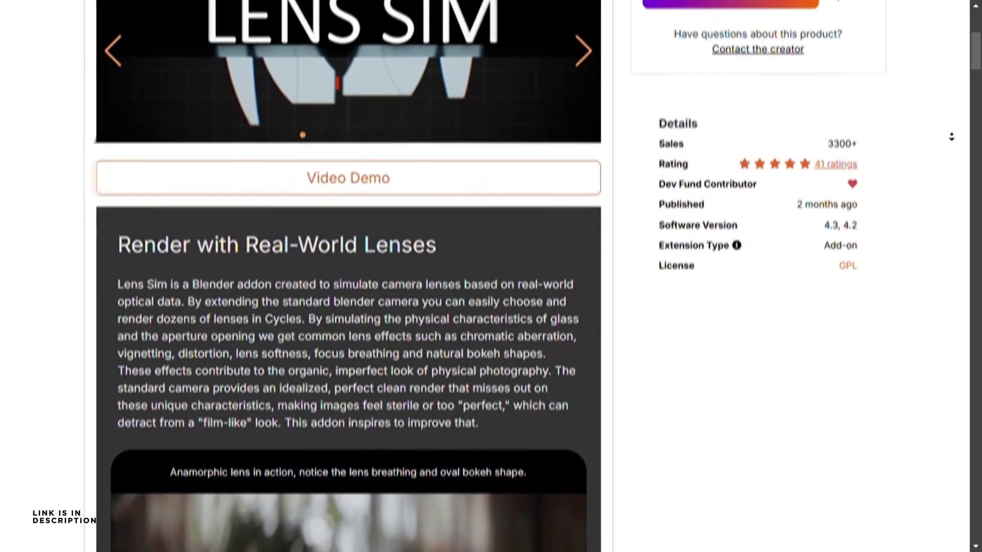
pyautogui.scroll(-3, 953, 147)
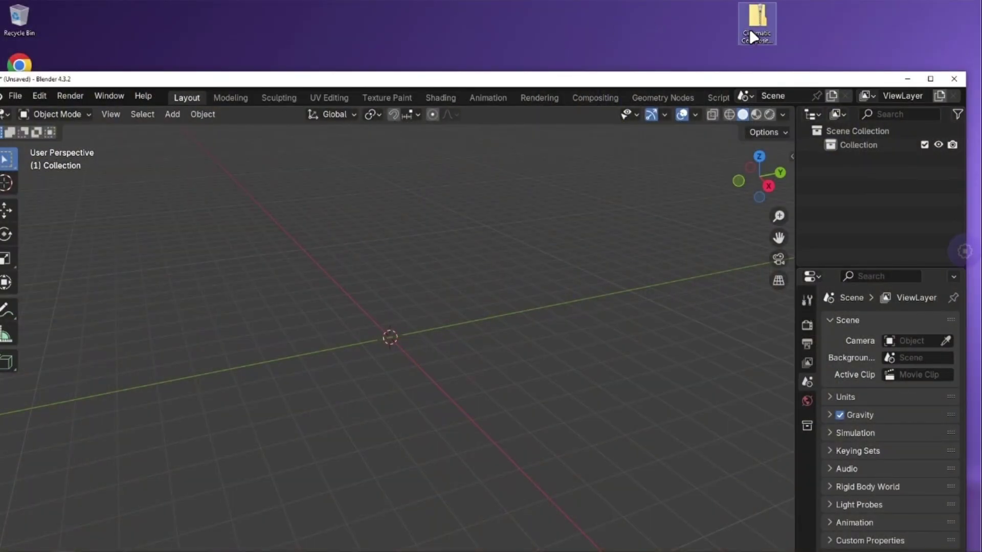
# - Drop the add-on zip into Blender, inspect the Cinematic Compositor entry in Add-ons, and save preferences
pyautogui.moveTo(756, 20); pyautogui.dragTo(399, 314)
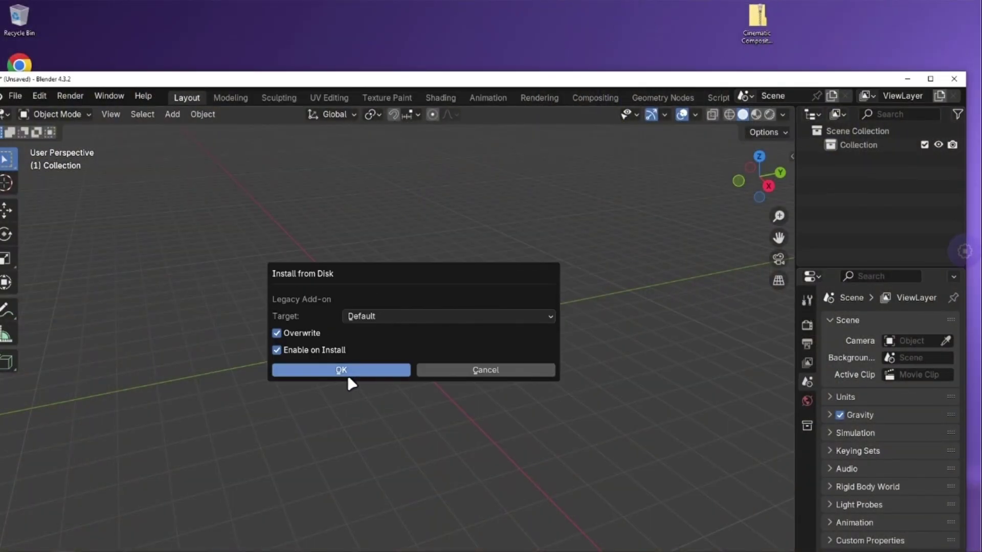
pyautogui.doubleClick(434, 82)
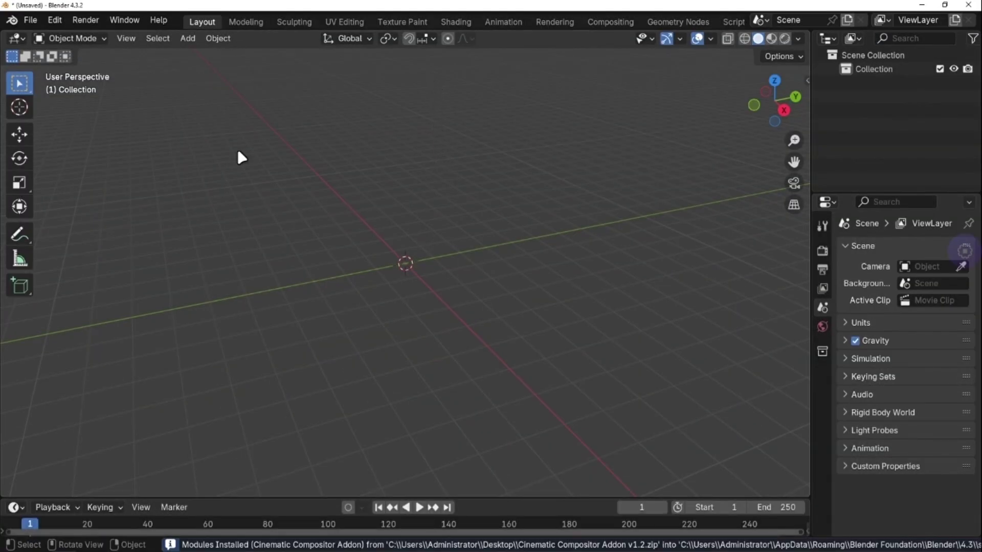
pyautogui.click(55, 20)
pyautogui.click(90, 194)
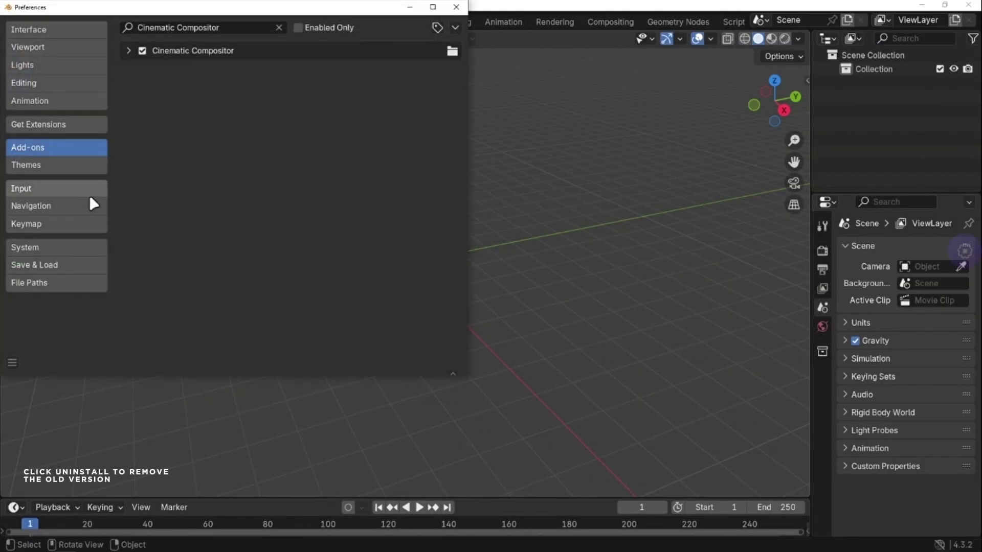
pyautogui.click(128, 50)
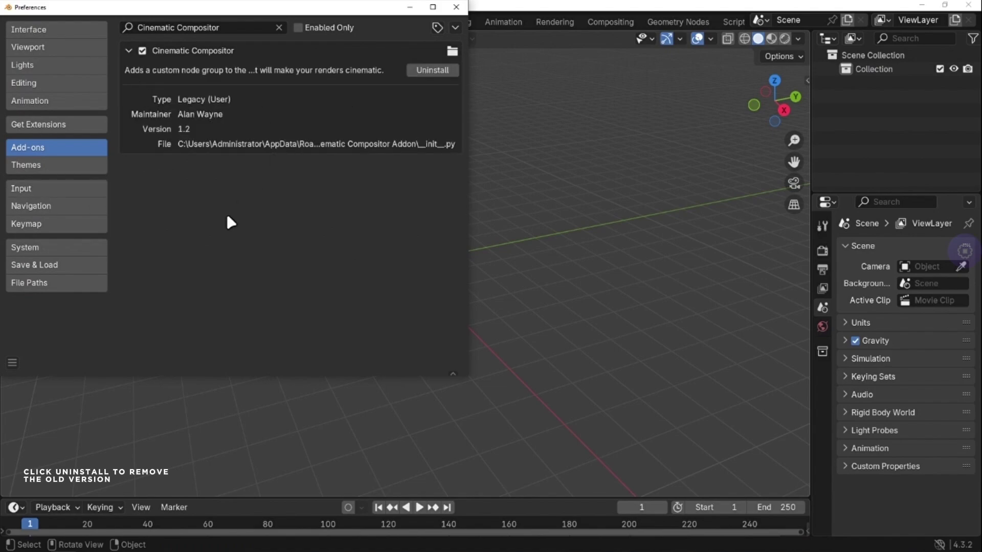
pyautogui.click(14, 362)
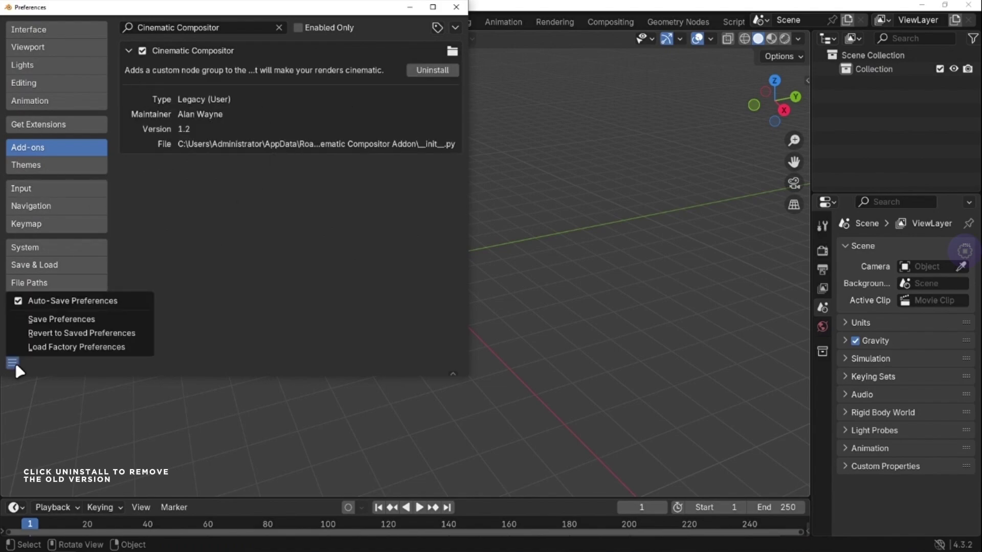
pyautogui.click(66, 321)
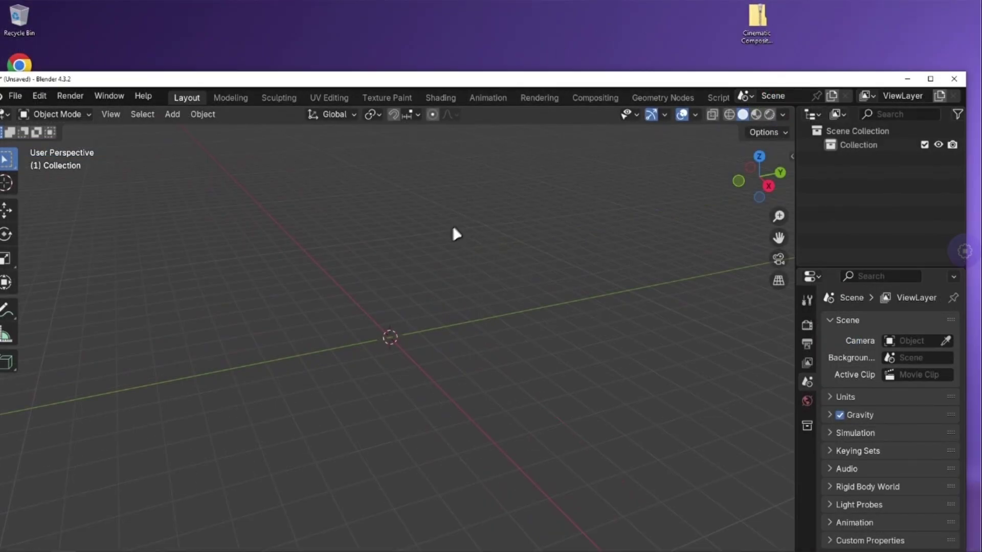
# - Reinstall the add-on zip through Install from Disk and save the preferences again
pyautogui.moveTo(455, 234); pyautogui.dragTo(389, 302)
pyautogui.click(341, 371)
pyautogui.doubleClick(432, 81)
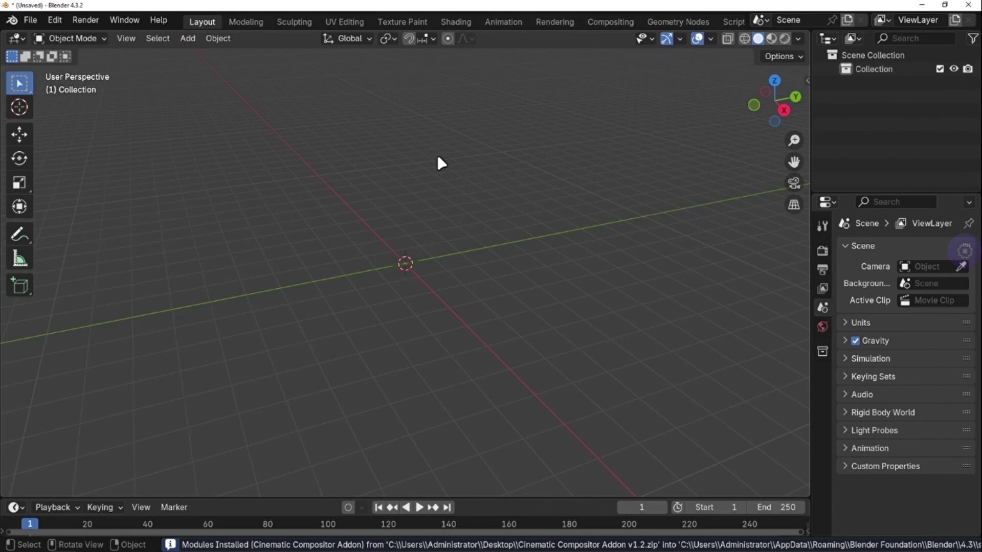
pyautogui.click(12, 364)
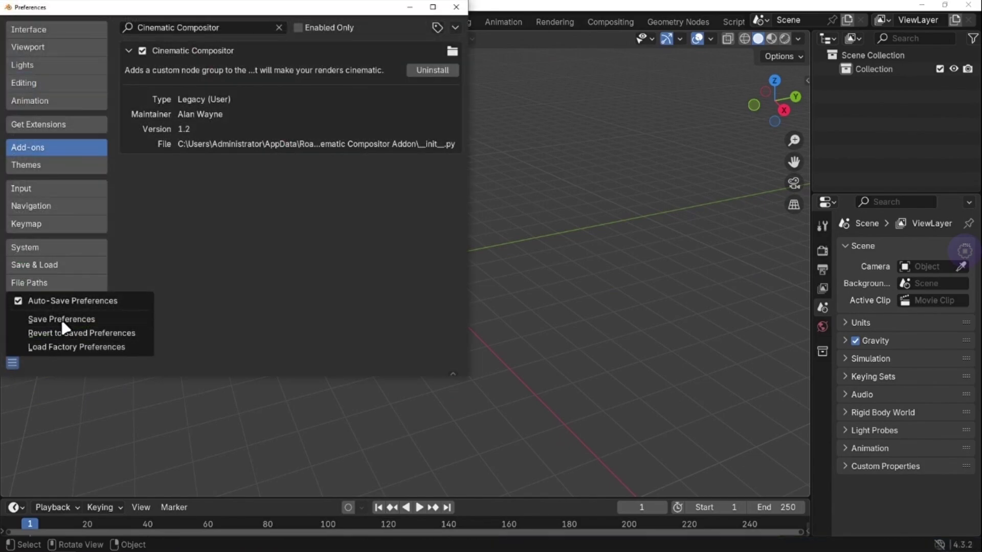
pyautogui.click(64, 320)
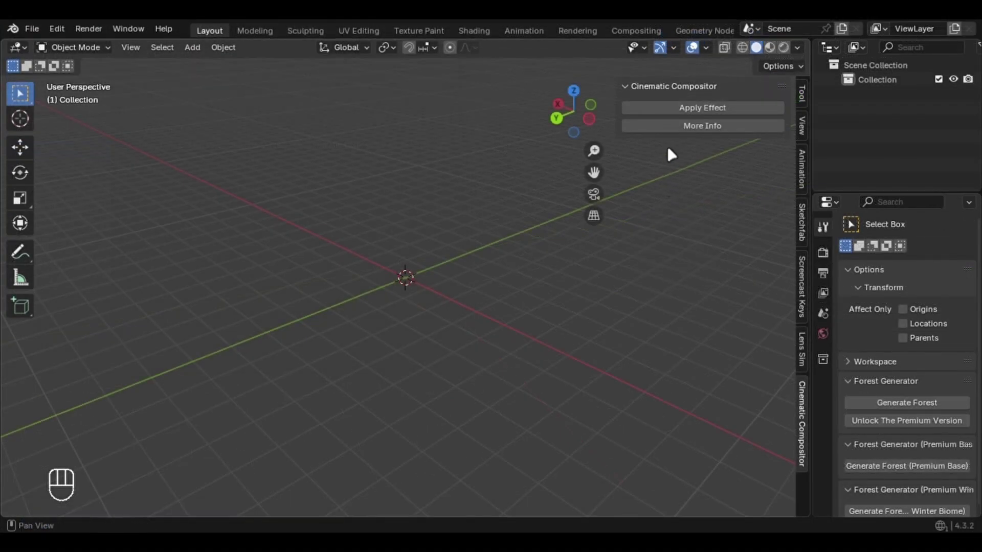
# - Apply the Cinematic Compositor effect and shift the CCG Node left in the compositing tree
pyautogui.click(672, 108)
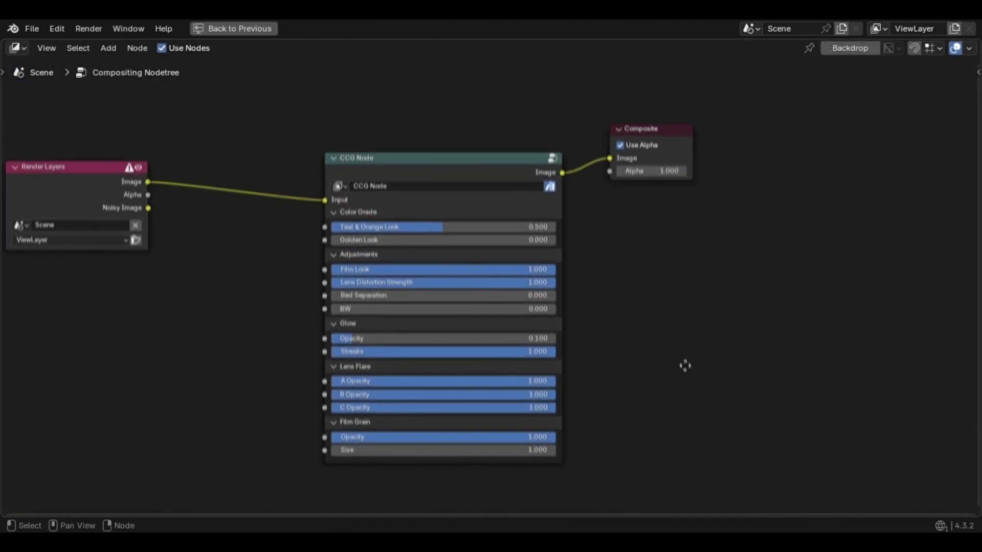
pyautogui.scroll(2, 683, 366)
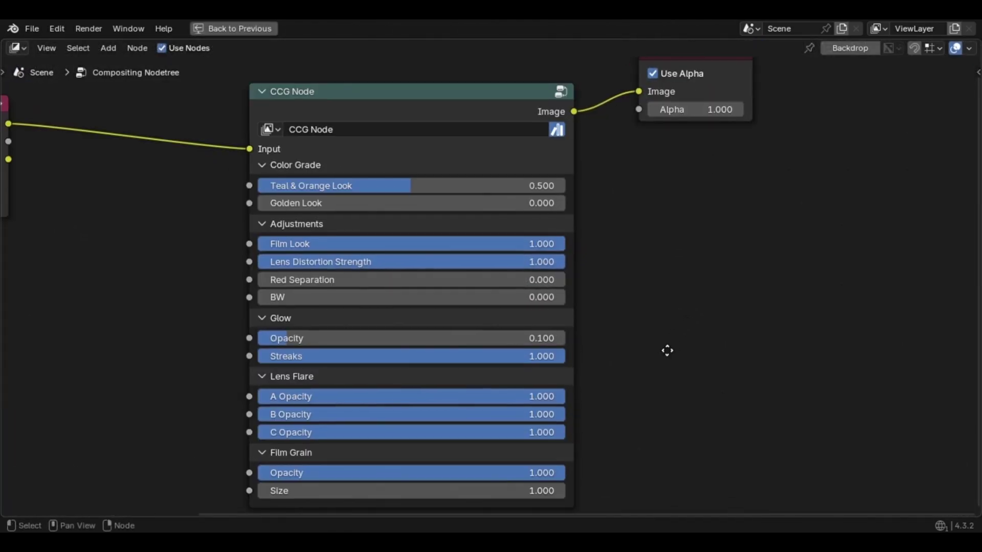
pyautogui.moveTo(664, 348); pyautogui.dragTo(669, 339, button='middle')
pyautogui.moveTo(315, 86); pyautogui.dragTo(282, 79)
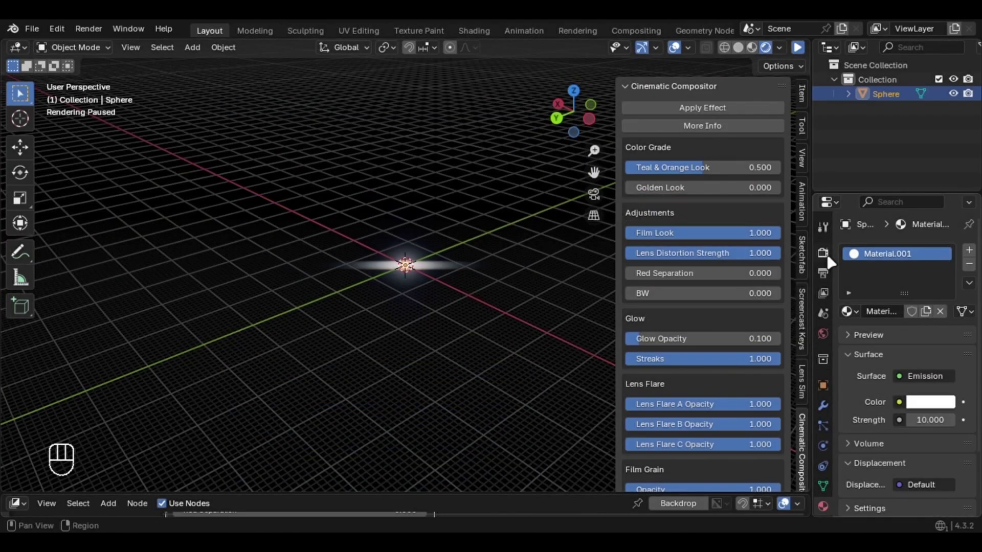
# - Switch the render engine to EEVEE and check the viewport shading options
pyautogui.click(827, 257)
pyautogui.click(935, 250)
pyautogui.click(921, 228)
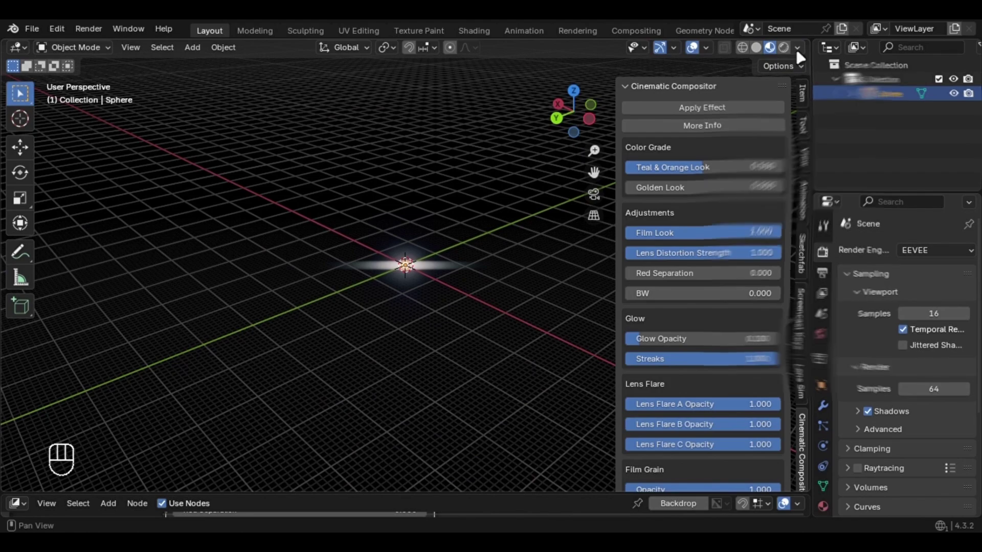
pyautogui.click(796, 48)
pyautogui.click(798, 51)
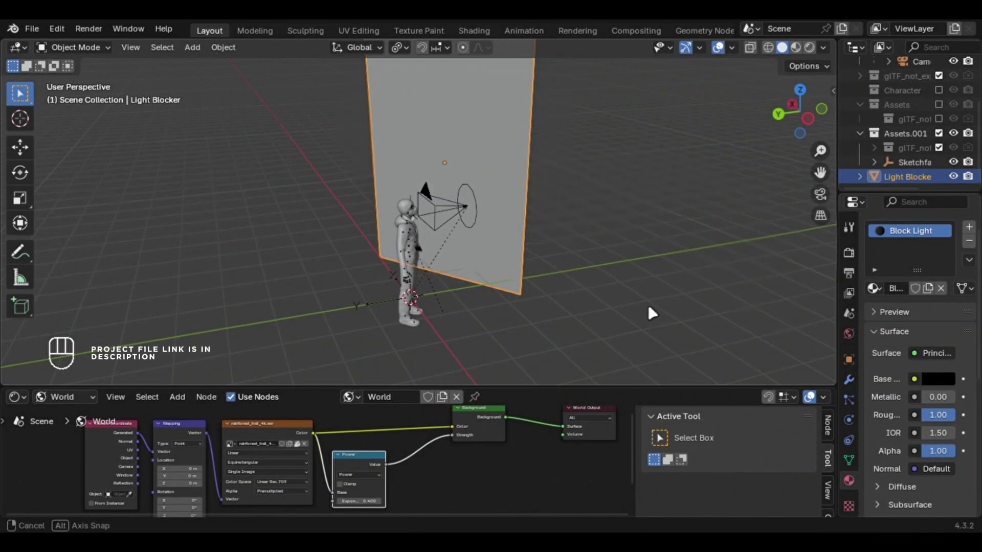
# - Select the camera and view the masked character through it in Rendered shading
pyautogui.moveTo(646, 302); pyautogui.dragTo(490, 255, button='middle')
pyautogui.moveTo(340, 204); pyautogui.dragTo(552, 214, button='middle')
pyautogui.click(552, 201)
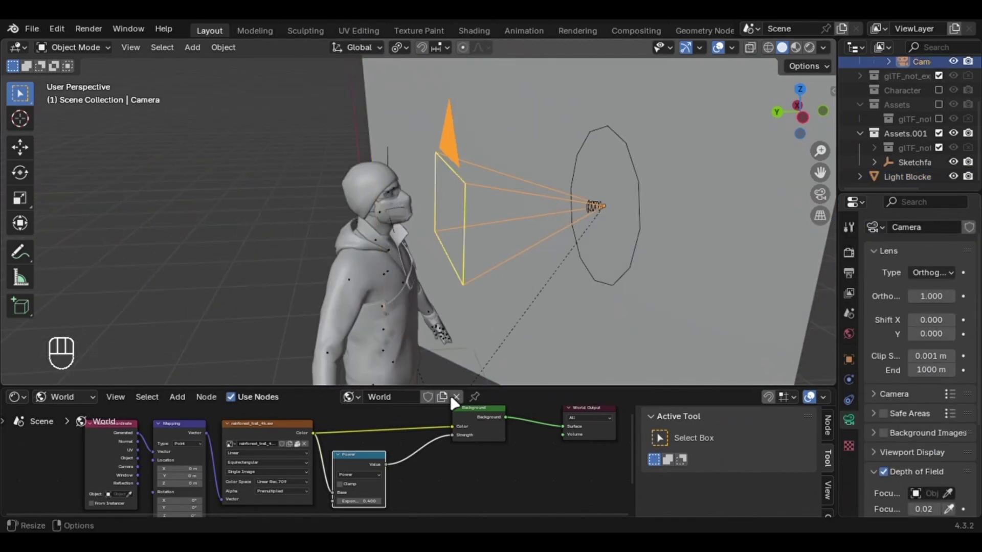
pyautogui.scroll(-3, 404, 446)
pyautogui.scroll(1, 389, 439)
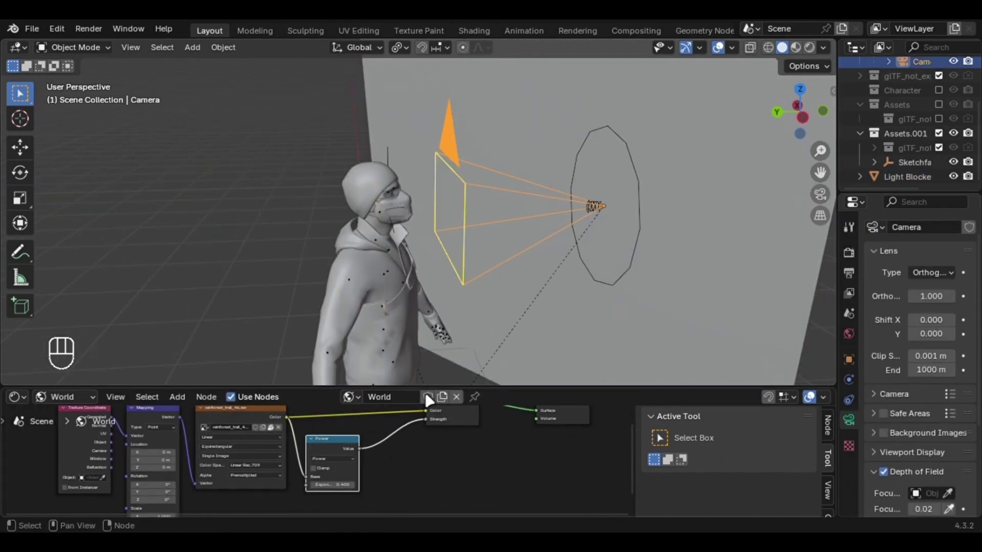
pyautogui.keyDown('shift'); pyautogui.moveTo(555, 274); pyautogui.dragTo(445, 286, button='middle'); pyautogui.keyUp('shift')
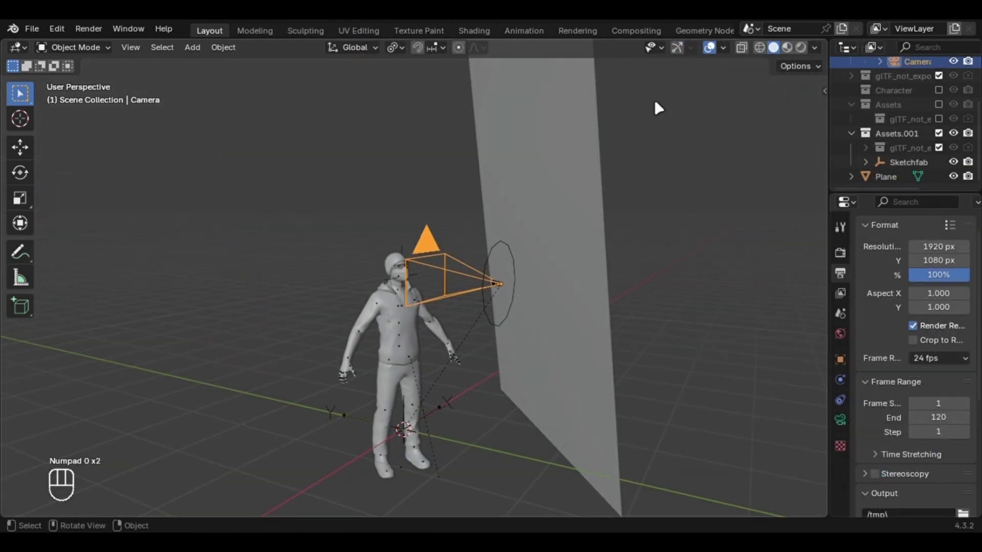
pyautogui.press('KP_0')
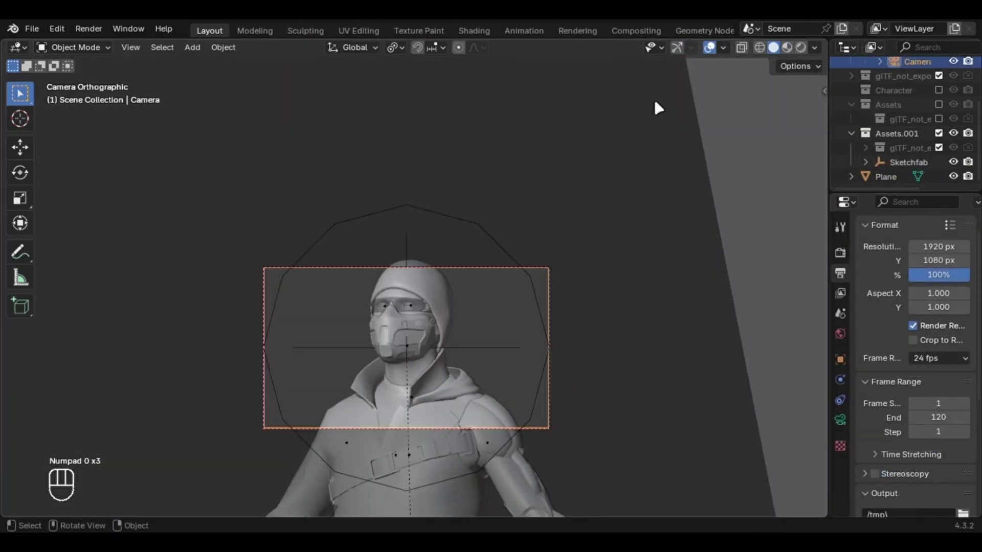
pyautogui.click(791, 47)
# - Apply the Cinematic Compositor effect to the camera view from the sidebar tab
pyautogui.press('n')
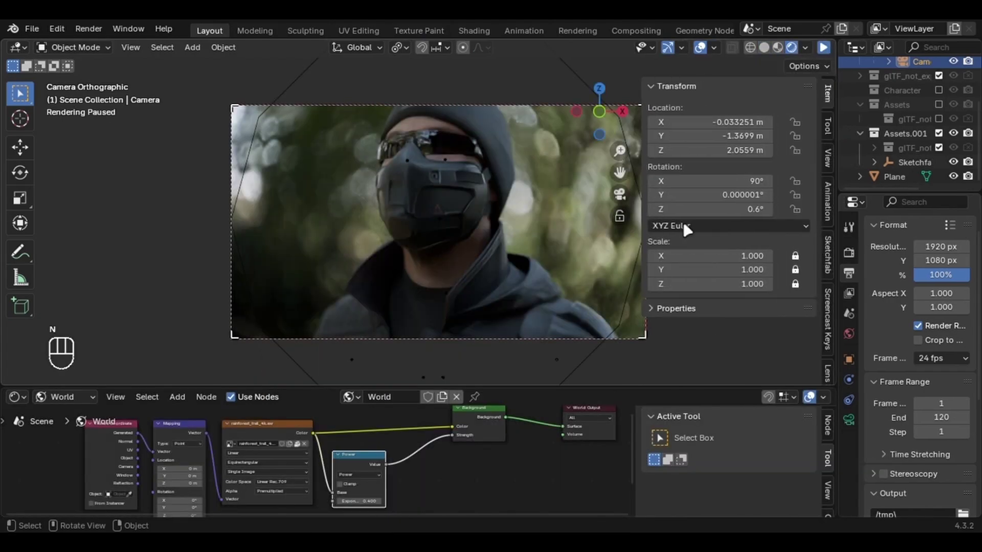
pyautogui.scroll(-4, 822, 287)
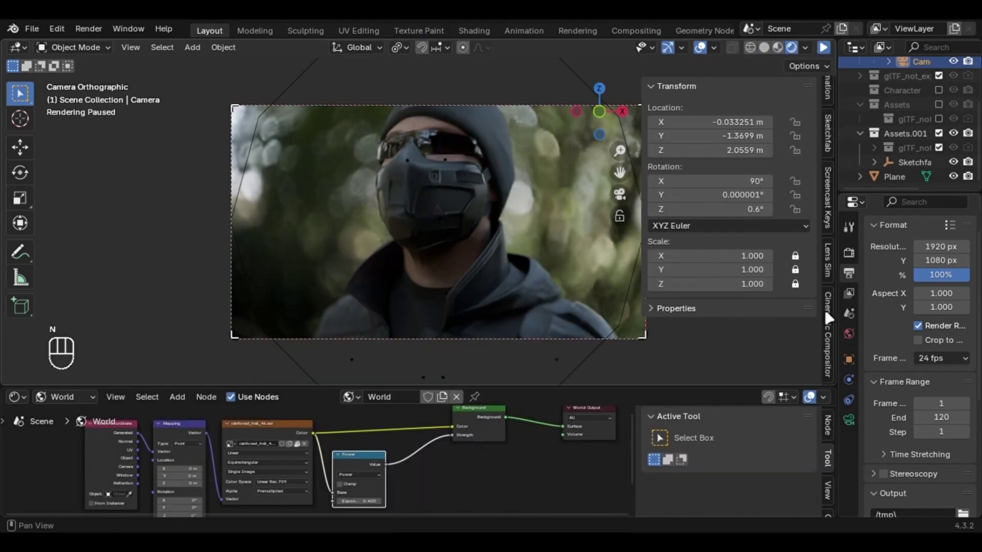
pyautogui.click(828, 327)
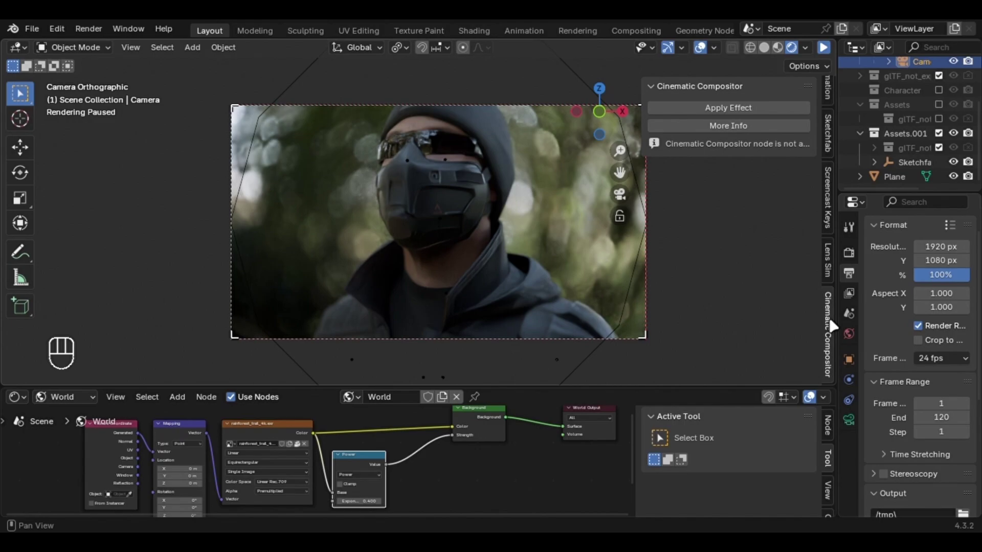
pyautogui.click(716, 110)
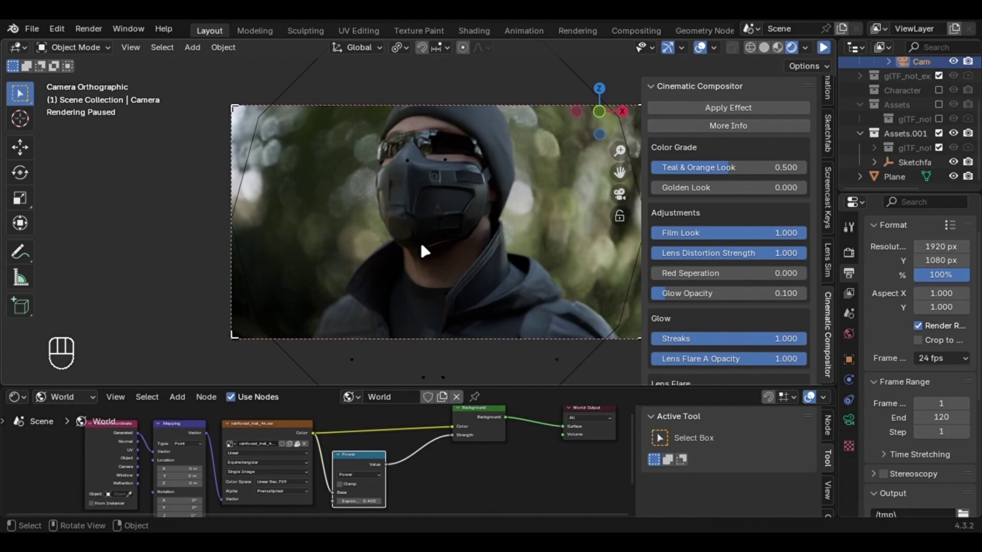
# - Set the viewport Compositor to Always and scroll through the Cinematic Compositor panel settings
pyautogui.click(805, 48)
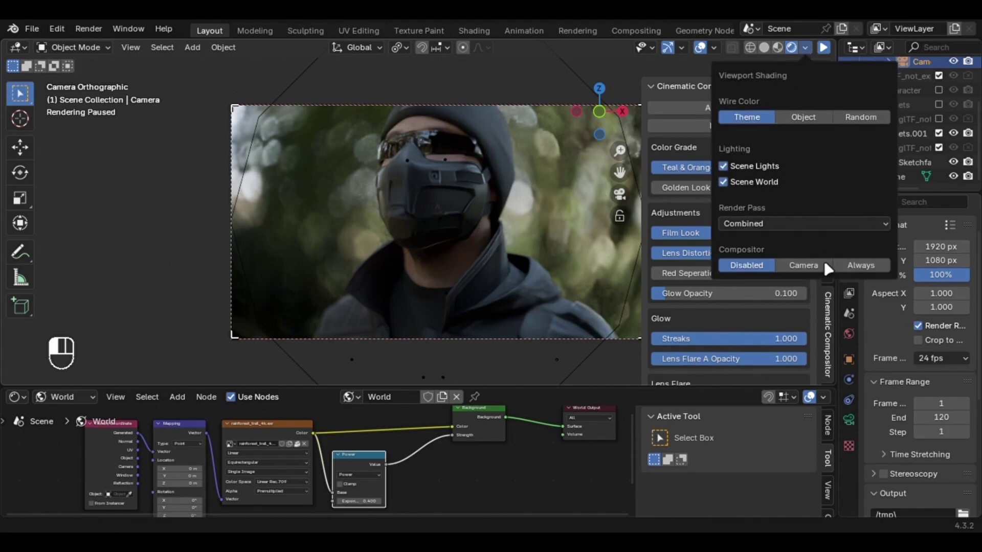
pyautogui.click(862, 266)
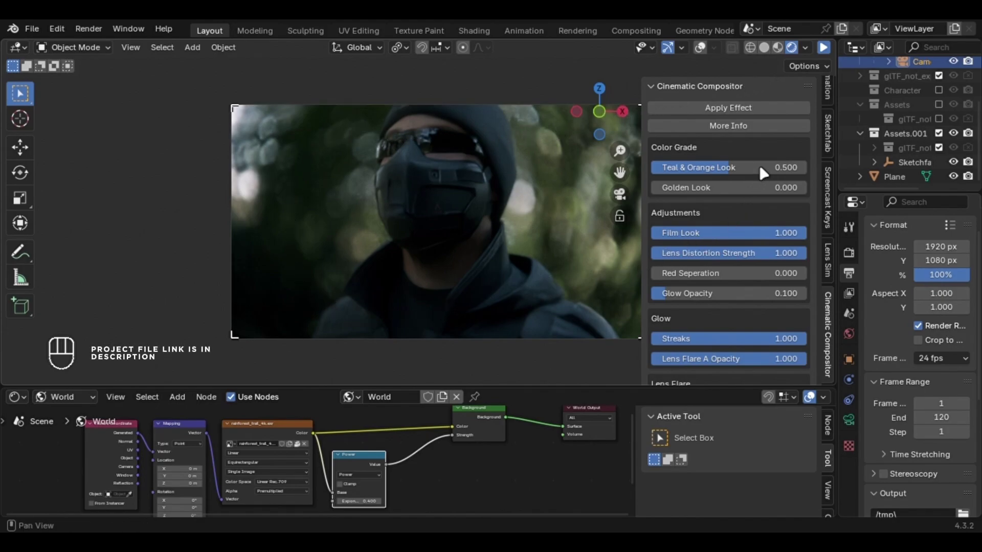
pyautogui.scroll(-6, 742, 179)
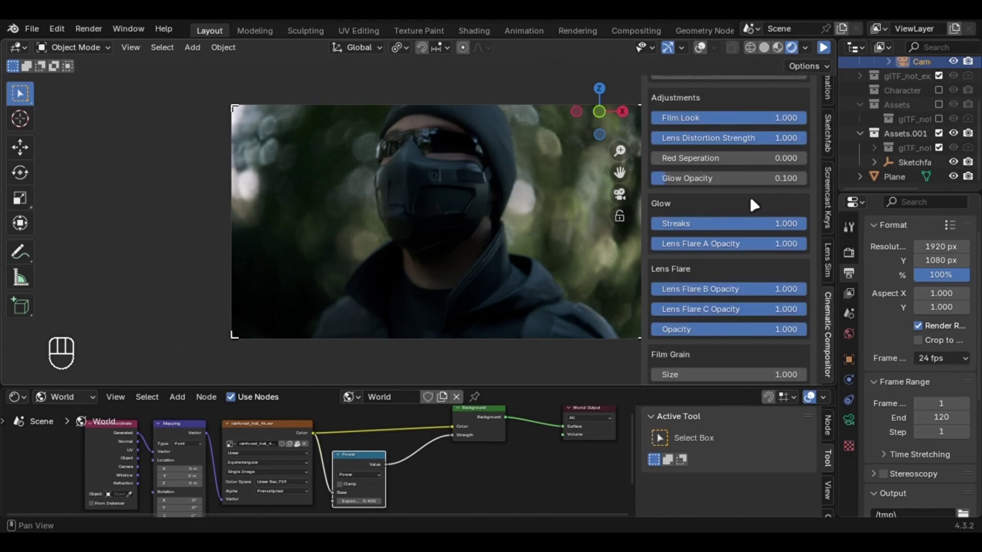
pyautogui.scroll(-1, 718, 174)
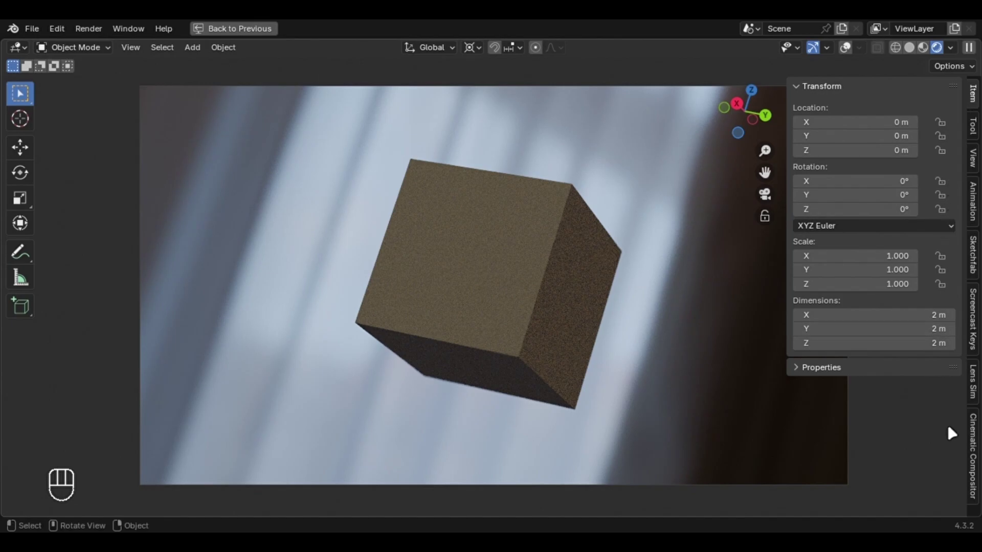
# - Apply the effect to the cube scene, then to the Halo scene with Red Separation at 1.000
pyautogui.click(974, 471)
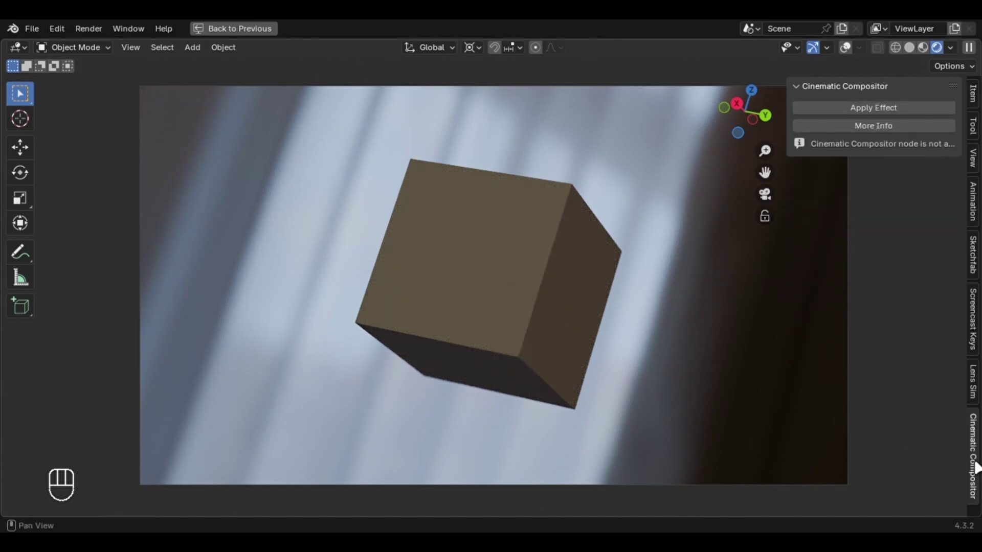
pyautogui.click(896, 113)
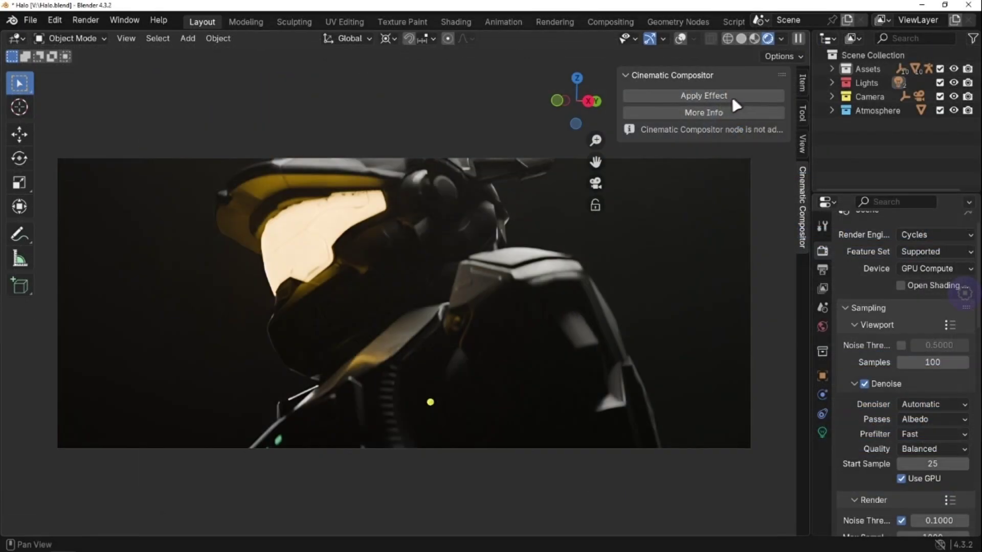
pyautogui.click(709, 96)
pyautogui.moveTo(665, 253); pyautogui.dragTo(634, 273)
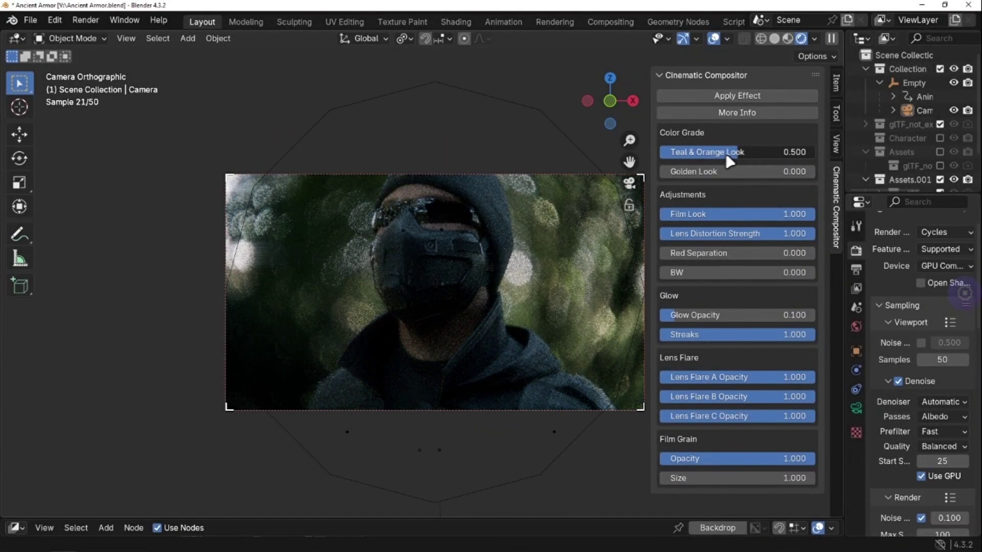
# - Lower Teal & Orange Look toward zero and raise Golden Look to about 0.5
pyautogui.moveTo(719, 154)
pyautogui.mouseDown()
pyautogui.moveTo(548, 144)
pyautogui.moveTo(800, 148)
pyautogui.moveTo(668, 153)
pyautogui.moveTo(737, 153)
pyautogui.mouseUp()
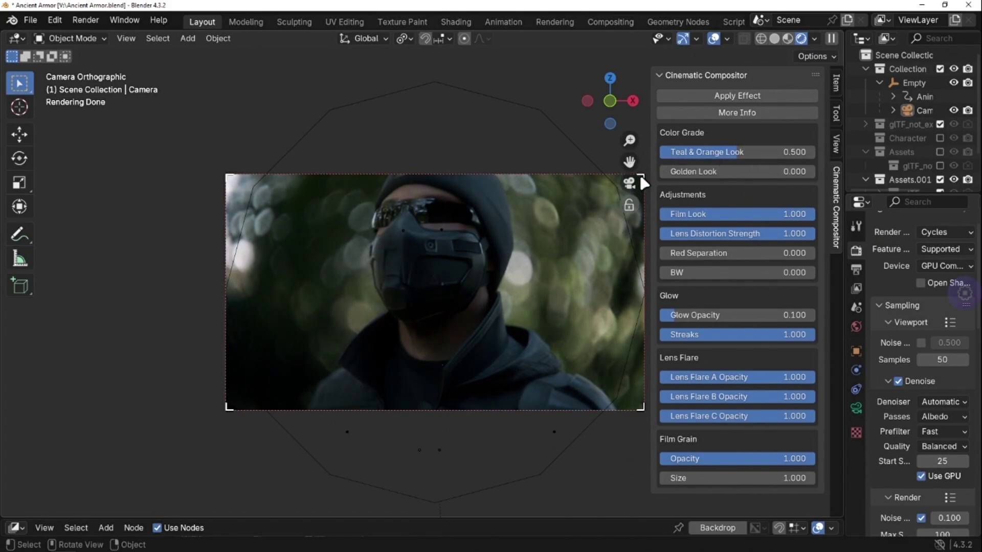
pyautogui.moveTo(629, 162); pyautogui.dragTo(605, 164)
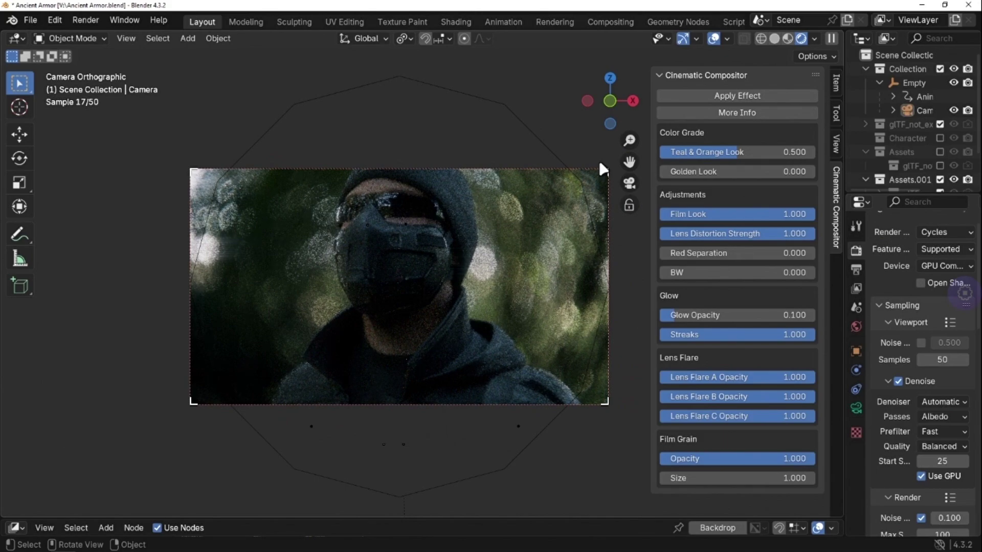
pyautogui.moveTo(673, 158); pyautogui.dragTo(583, 161)
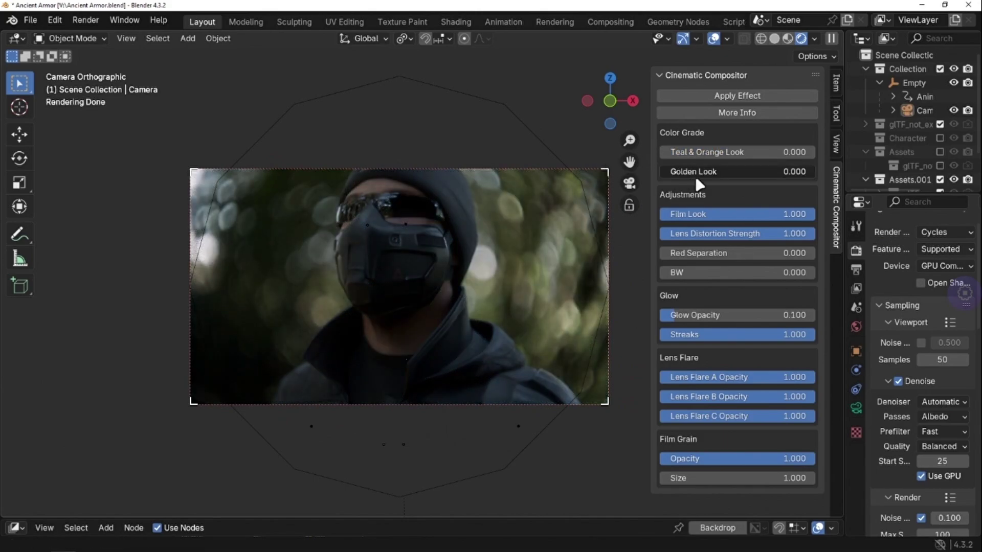
pyautogui.moveTo(745, 174); pyautogui.dragTo(754, 174)
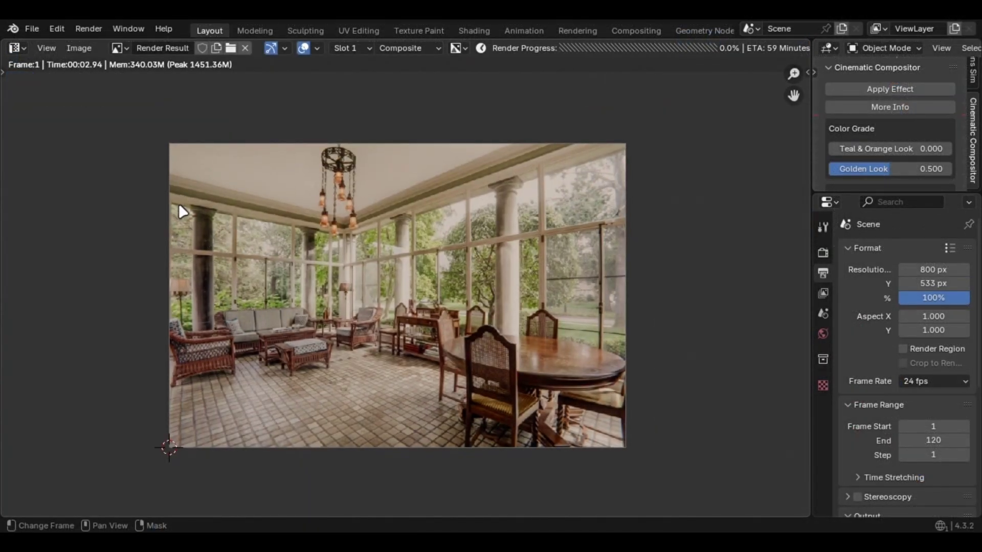
# - Split the image area, show View Layer on the left, and fit both images to their views
pyautogui.moveTo(15, 41)
pyautogui.mouseDown()
pyautogui.moveTo(41, 51)
pyautogui.moveTo(404, 76)
pyautogui.mouseUp()
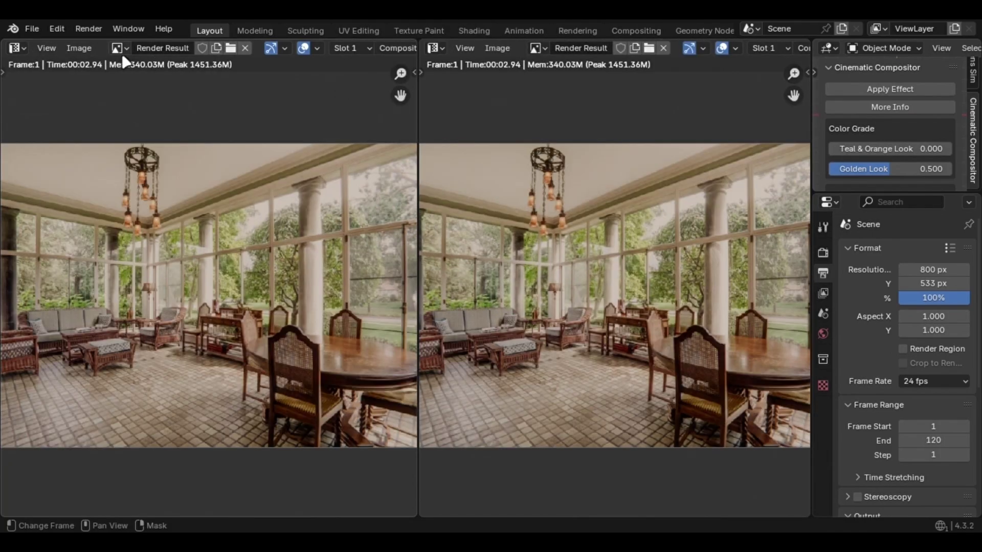
pyautogui.click(117, 48)
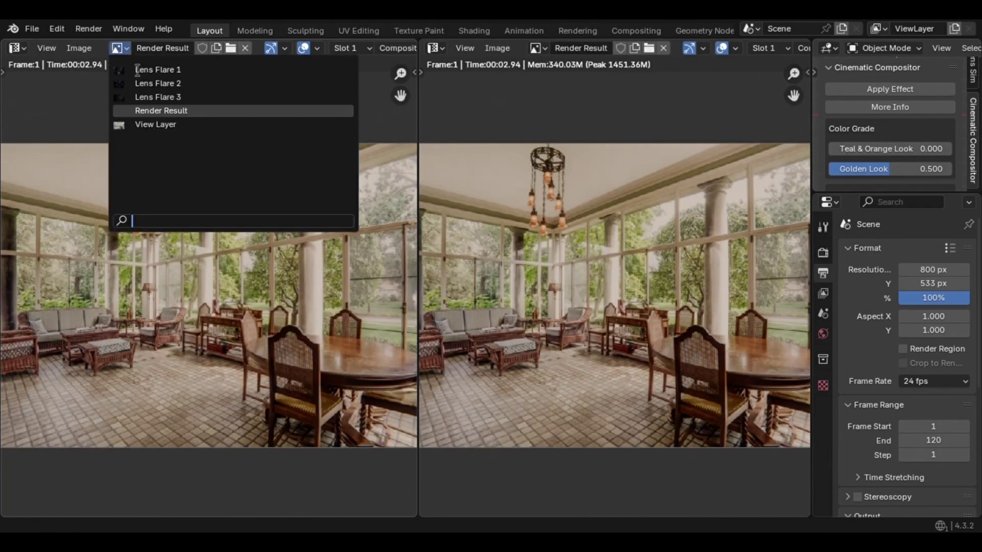
pyautogui.click(152, 124)
pyautogui.press('Home')
pyautogui.press('Home')
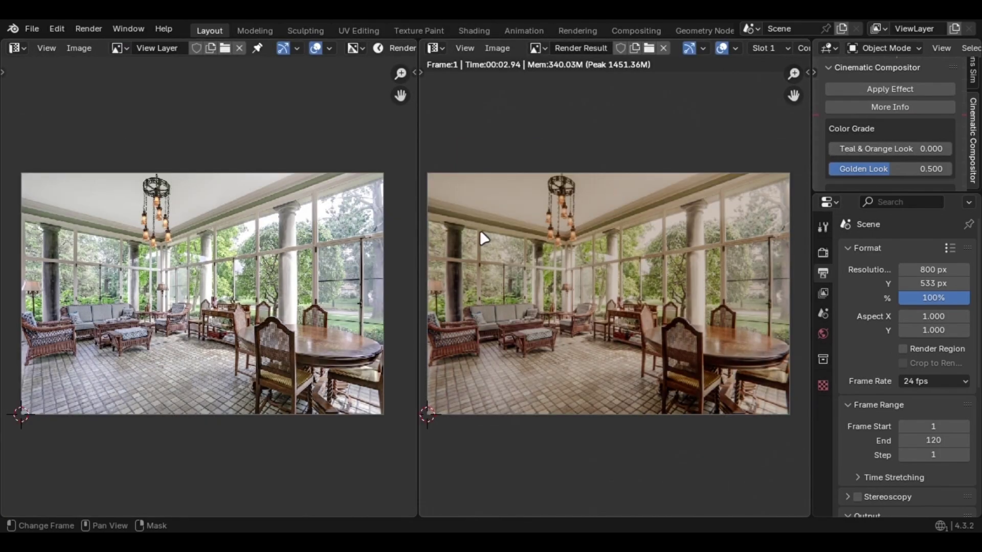
pyautogui.moveTo(419, 246); pyautogui.dragTo(401, 238)
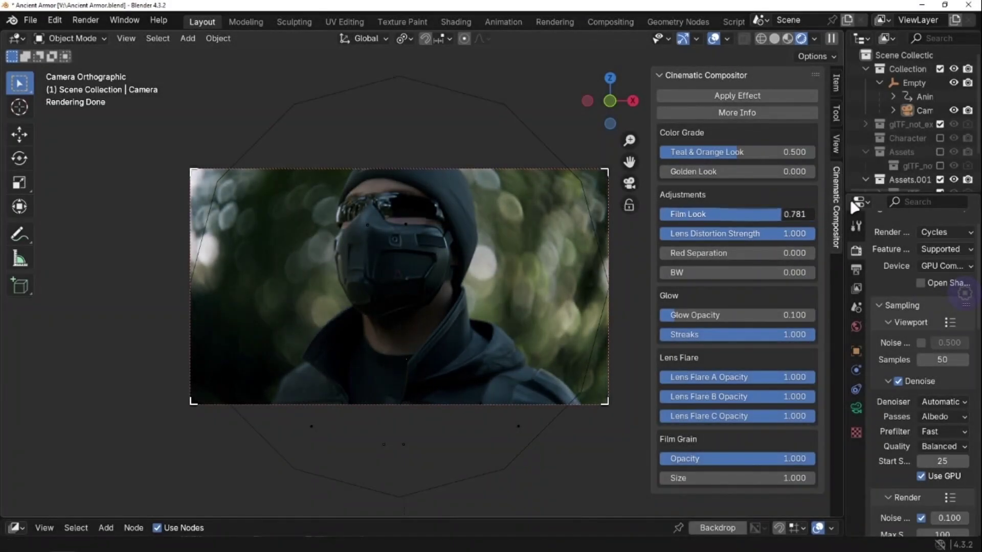
# - Preview Lens Distortion Strength changes, ending at 0.938
pyautogui.scroll(6, 433, 171)
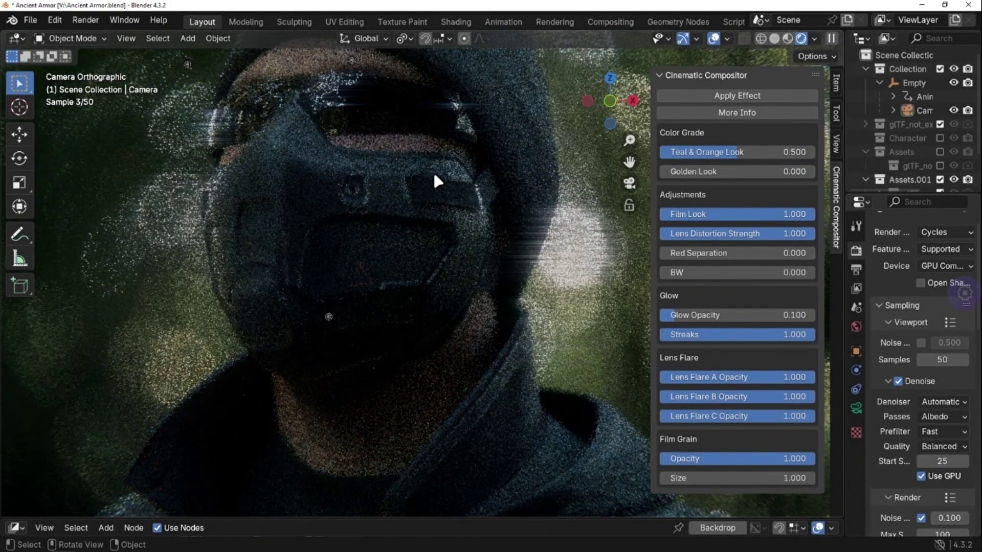
pyautogui.scroll(-6, 432, 171)
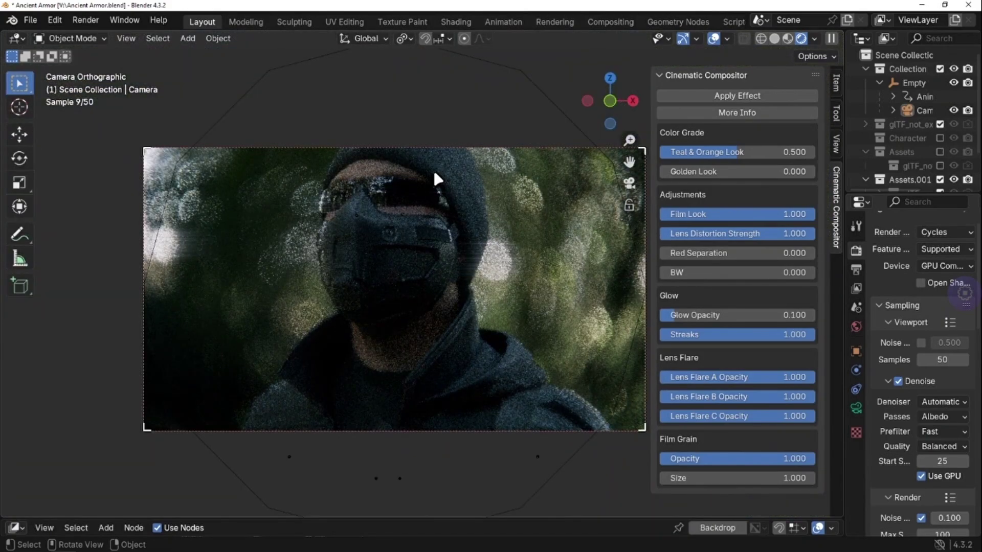
pyautogui.moveTo(784, 238); pyautogui.dragTo(927, 228)
pyautogui.press('Escape')
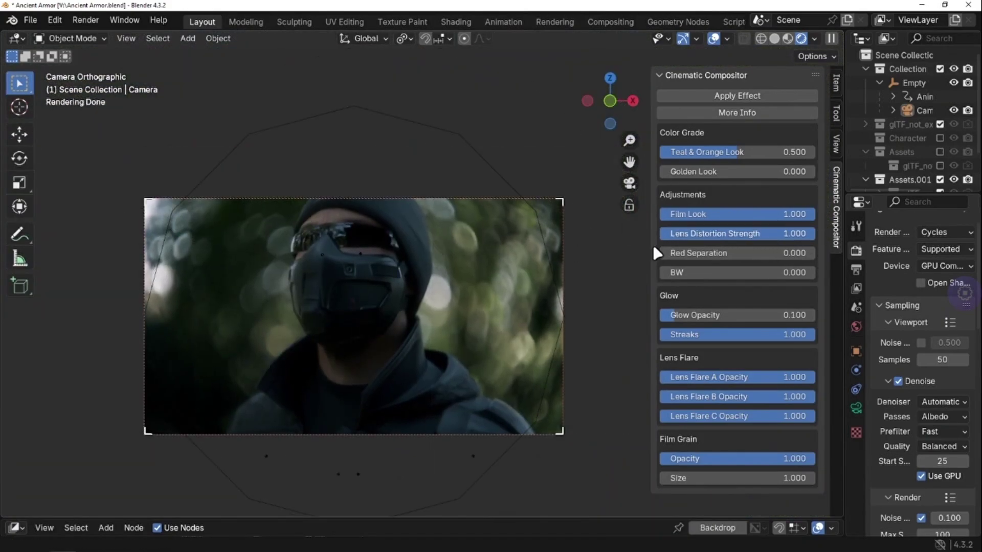
pyautogui.moveTo(762, 238); pyautogui.dragTo(821, 238)
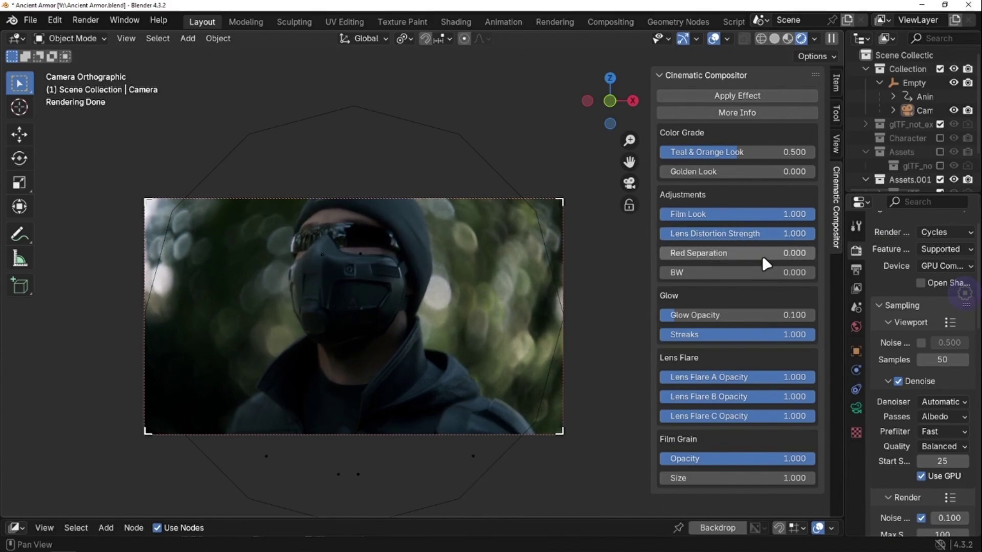
# - Preview Red Separation and BW on the masked character, returning both to 0.000
pyautogui.moveTo(762, 255); pyautogui.dragTo(910, 254)
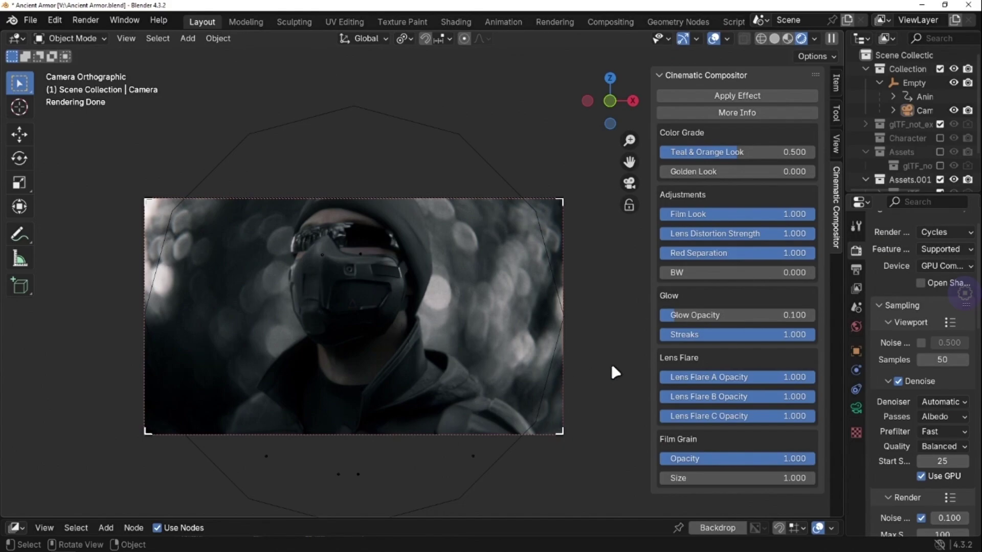
pyautogui.moveTo(793, 254); pyautogui.dragTo(599, 265)
pyautogui.moveTo(679, 273); pyautogui.dragTo(900, 275)
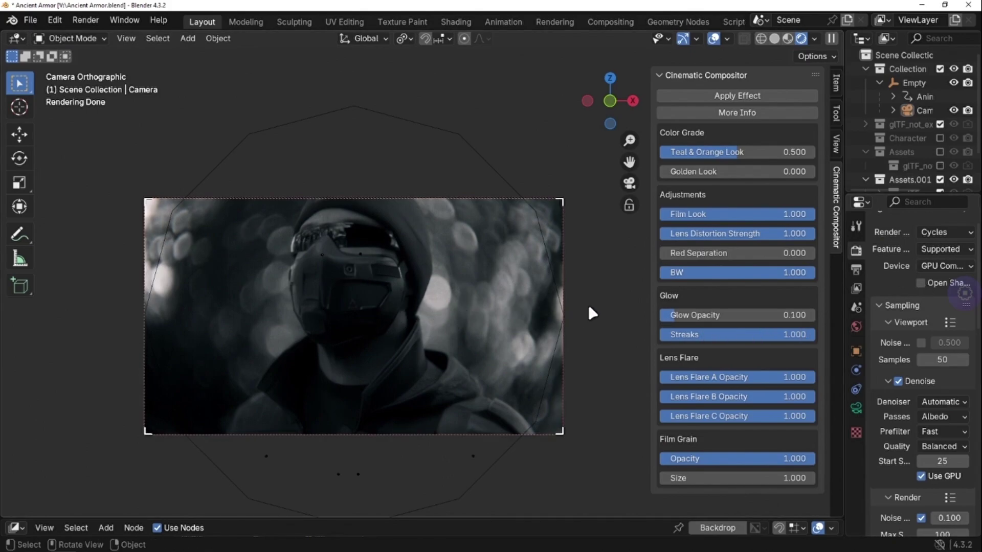
pyautogui.moveTo(788, 281); pyautogui.dragTo(580, 272)
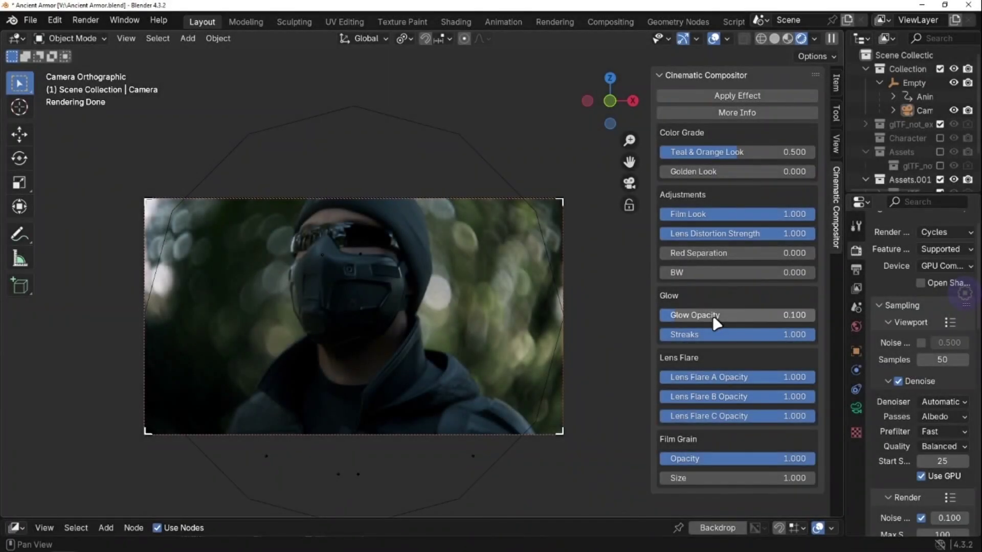
# - Raise Glow Opacity to 1.000, then circle the left bokeh with an annotation and undo it
pyautogui.moveTo(713, 315); pyautogui.dragTo(898, 313)
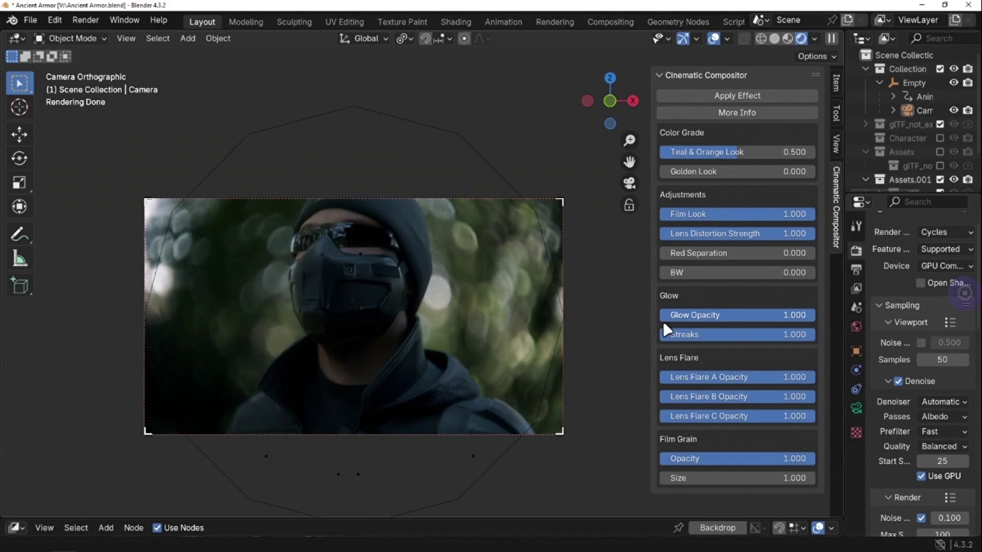
pyautogui.moveTo(740, 316); pyautogui.dragTo(949, 328)
pyautogui.click(856, 326)
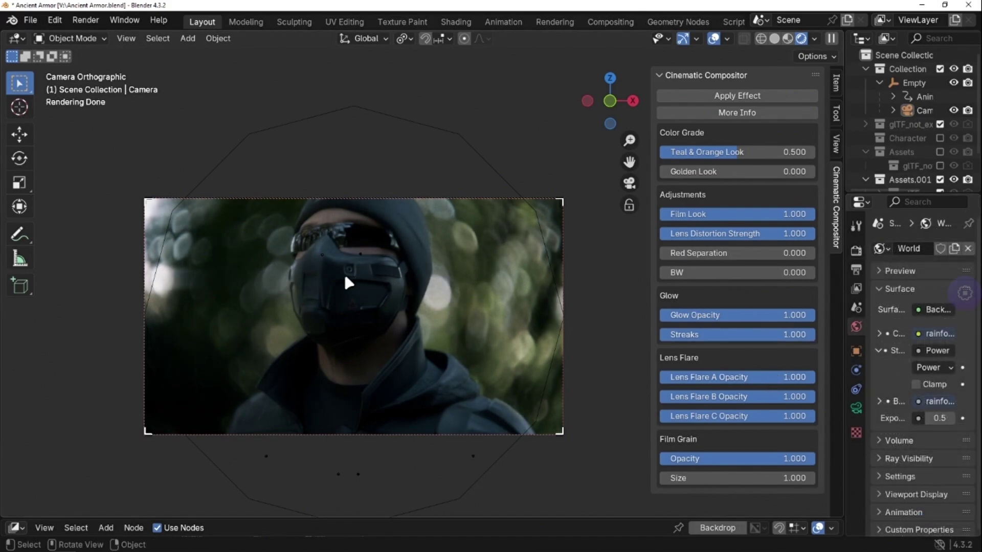
pyautogui.click(20, 234)
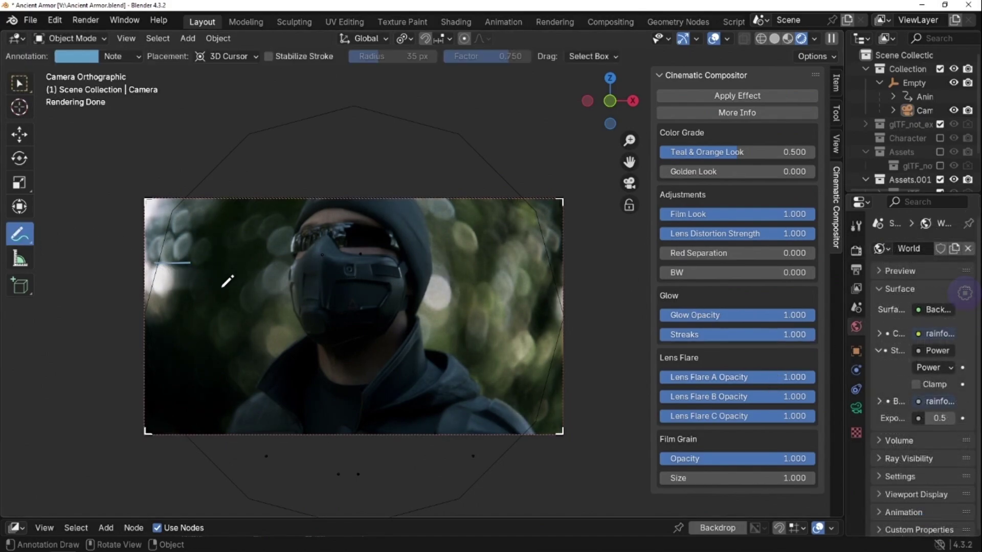
pyautogui.moveTo(223, 285)
pyautogui.mouseDown()
pyautogui.moveTo(193, 307)
pyautogui.moveTo(155, 301)
pyautogui.moveTo(202, 294)
pyautogui.mouseUp()
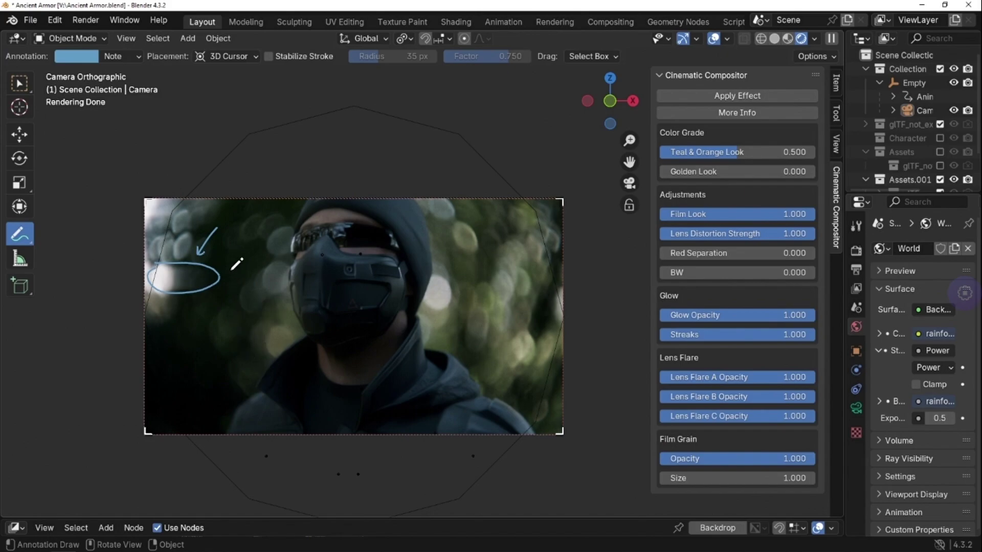
pyautogui.hotkey('ctrl', 'z')
pyautogui.hotkey('ctrl', 'z')
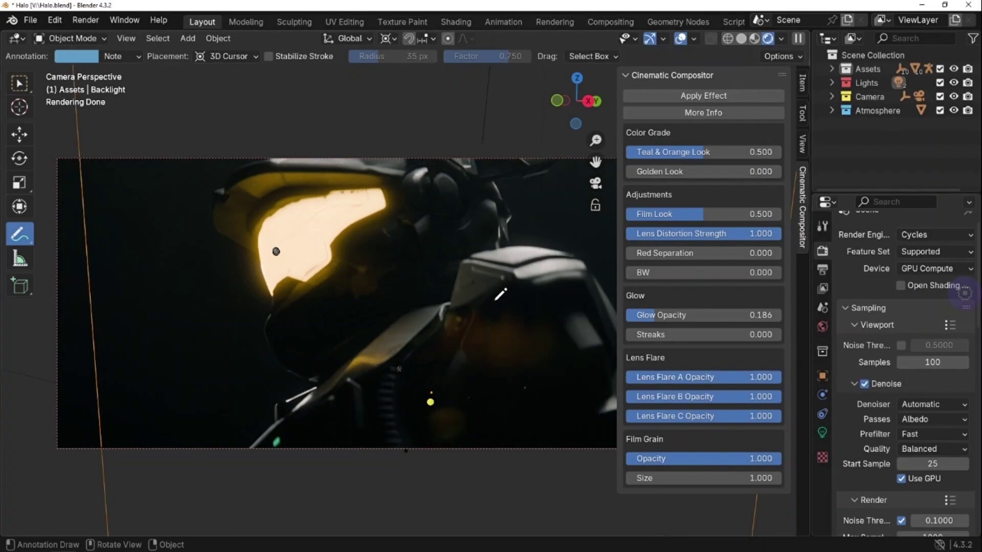
# - Annotate the helmet and preview Lens Flare A Opacity at 0.000 before restoring it to 1.000
pyautogui.moveTo(500, 290)
pyautogui.mouseDown()
pyautogui.moveTo(522, 285)
pyautogui.moveTo(514, 279)
pyautogui.mouseUp()
pyautogui.moveTo(701, 377); pyautogui.dragTo(377, 357)
pyautogui.moveTo(747, 377); pyautogui.dragTo(857, 360)
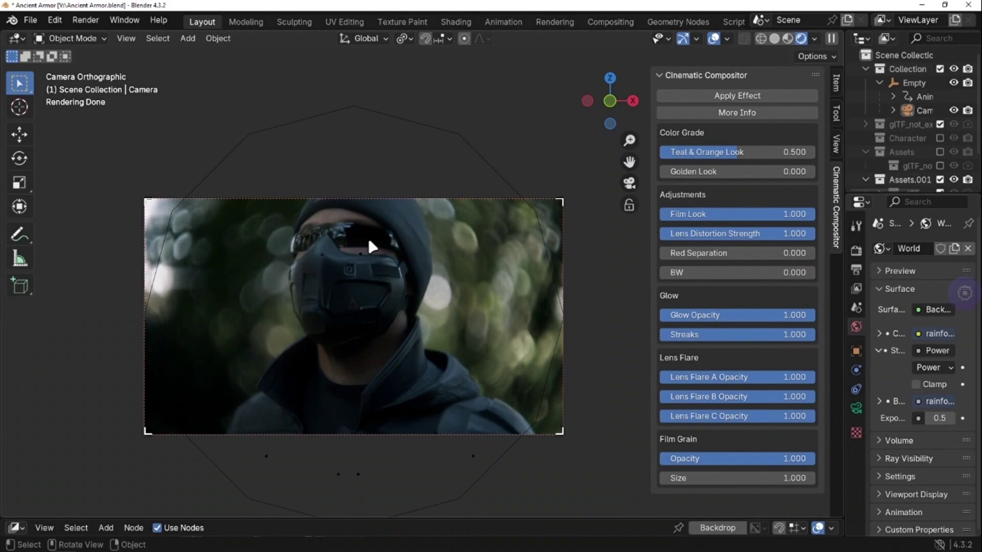
# - Restore Film Grain Opacity, set a render region, then annotate an arrow and a circle around the left bokeh
pyautogui.press('b')
pyautogui.moveTo(239, 203); pyautogui.dragTo(314, 274)
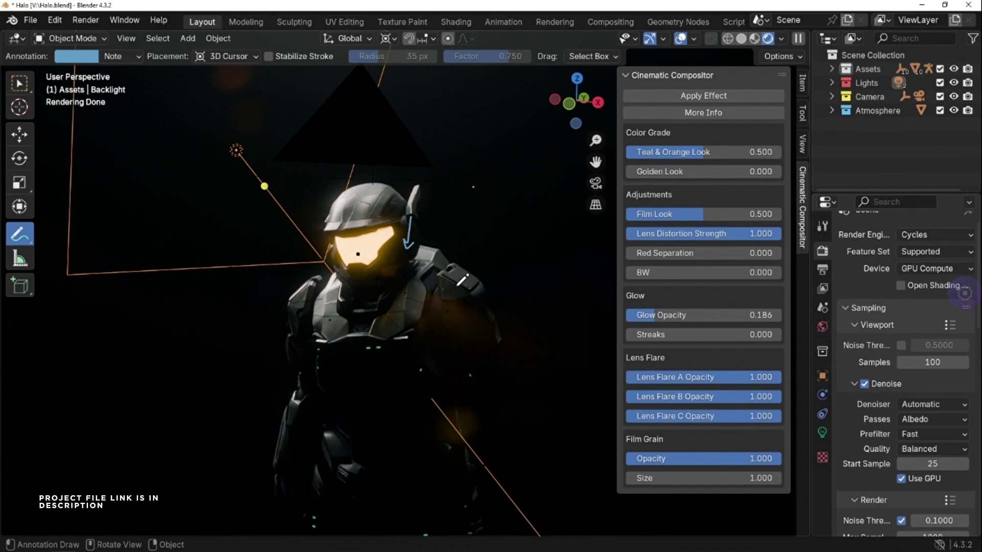
pyautogui.moveTo(473, 187)
pyautogui.mouseDown()
pyautogui.moveTo(469, 312)
pyautogui.moveTo(486, 288)
pyautogui.mouseUp()
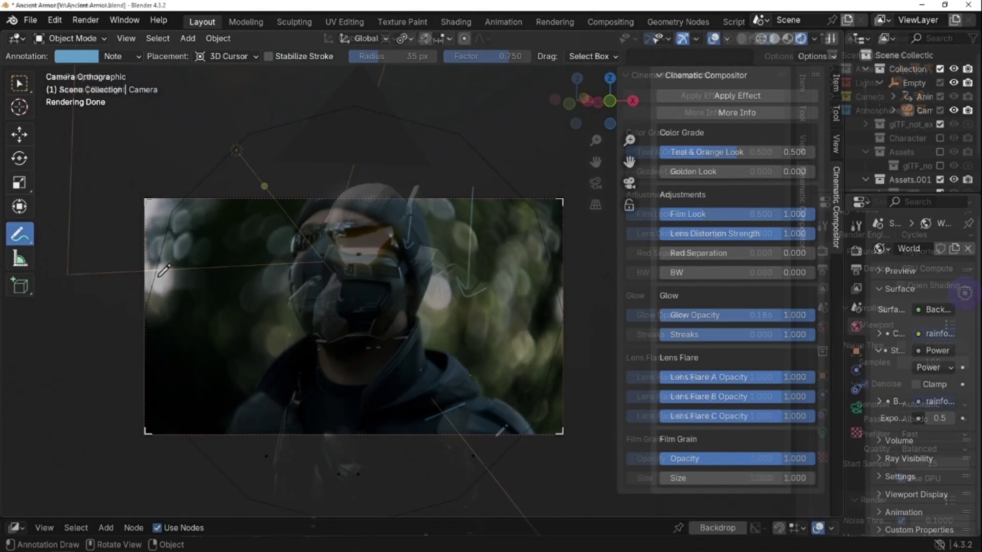
pyautogui.moveTo(156, 264)
pyautogui.mouseDown()
pyautogui.moveTo(215, 281)
pyautogui.moveTo(214, 300)
pyautogui.moveTo(153, 289)
pyautogui.mouseUp()
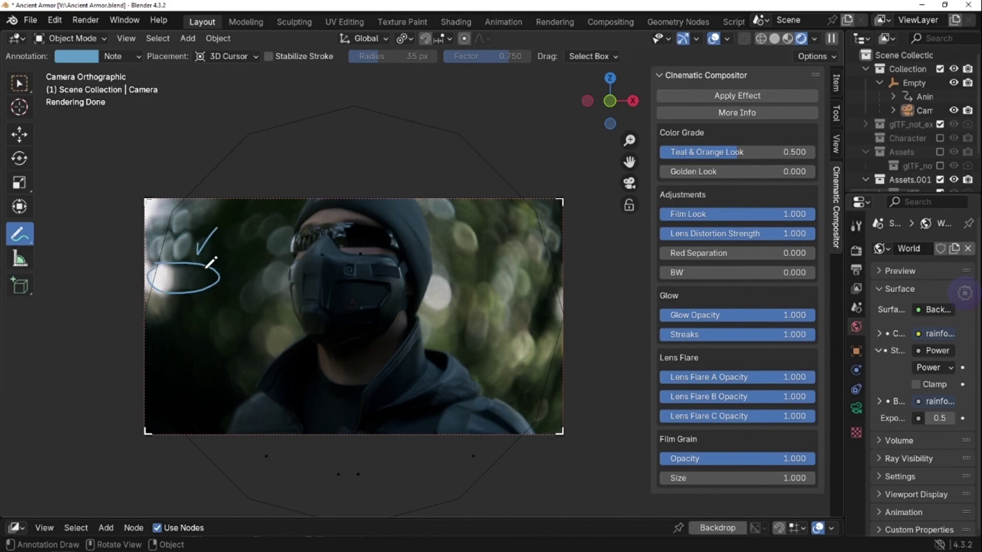